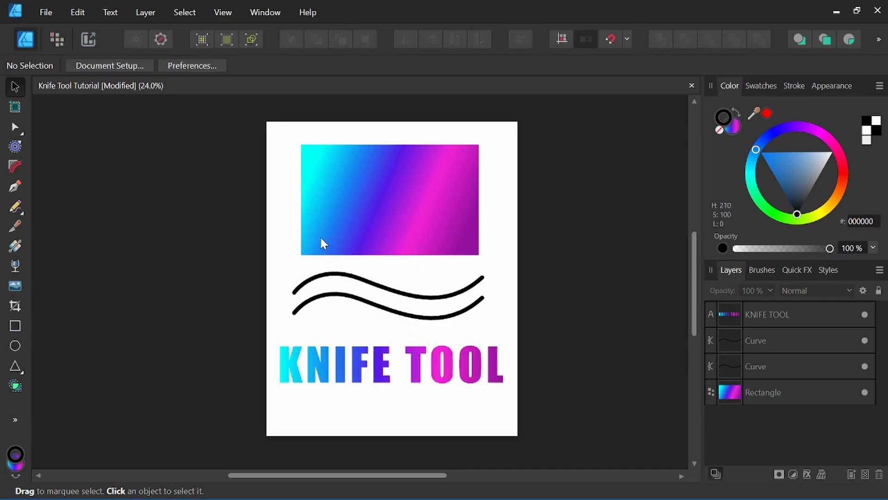
Step: Select the gradient rectangle with the Knife tool
scroll(322, 235, "up", 1)
scroll(320, 224, "up", 1)
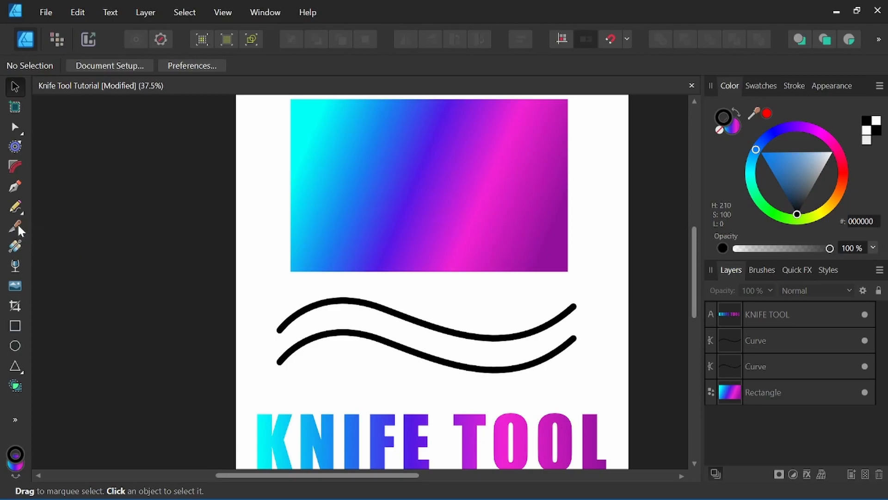
left_click(16, 226)
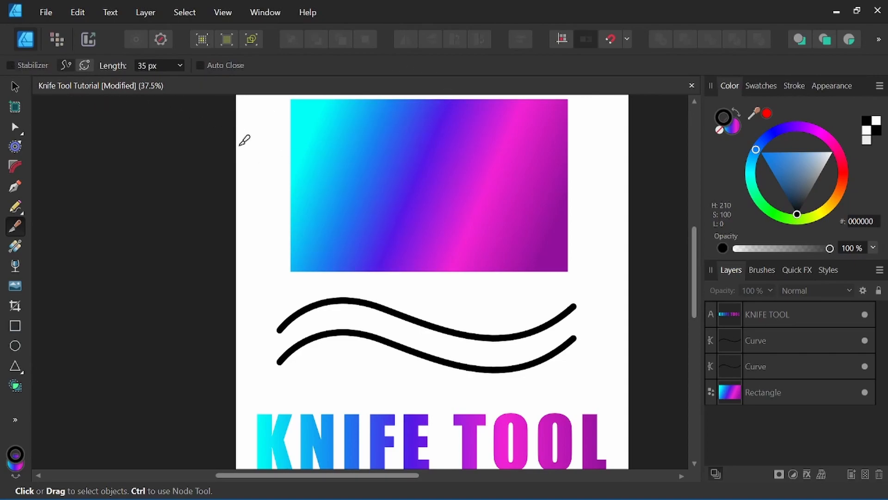
left_click_drag(256, 218, 327, 171)
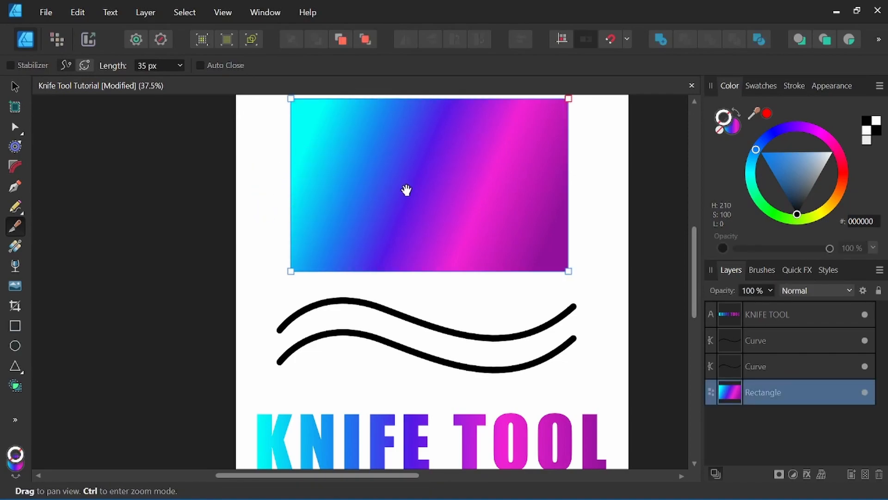
left_click_drag(407, 181, 377, 234)
Step: Try a freehand knife cut across the rectangle's upper-left corner without the stabilizer, and undo it
mouse_move(224, 231)
left_mouse_down()
mouse_move(243, 190)
mouse_move(279, 186)
mouse_move(305, 201)
mouse_move(364, 207)
mouse_move(405, 173)
mouse_move(404, 116)
left_mouse_up()
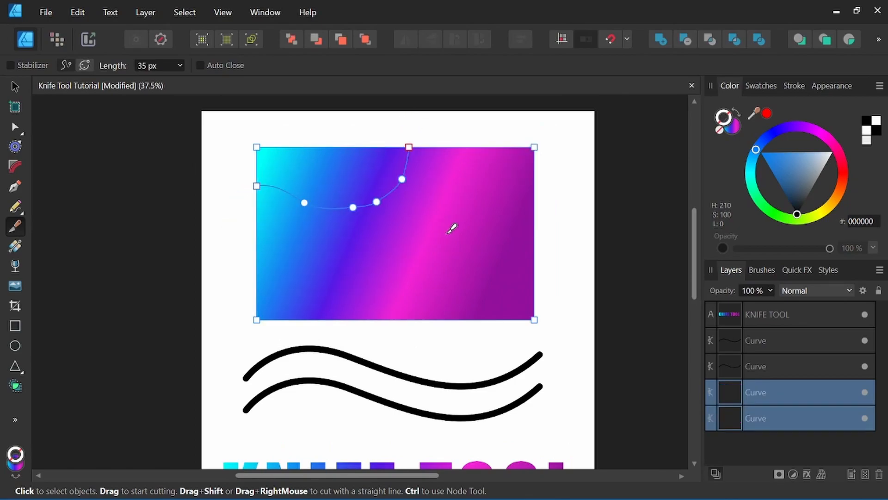
key("ctrl+z")
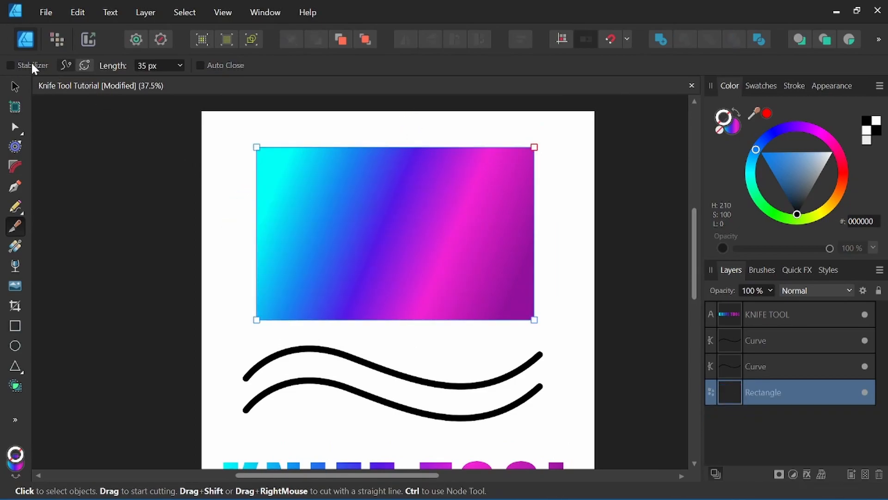
Step: Enable the rope stabilizer and make two smooth curved cuts from the rectangle's left edge to its top edge
left_click(11, 62)
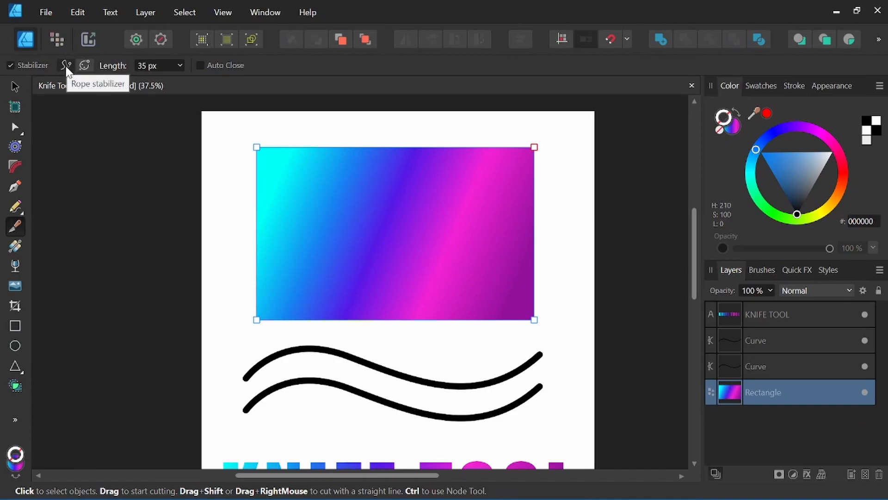
mouse_move(220, 241)
left_mouse_down()
mouse_move(241, 193)
mouse_move(341, 193)
mouse_move(381, 155)
mouse_move(391, 119)
mouse_move(428, 107)
mouse_move(455, 118)
left_mouse_up()
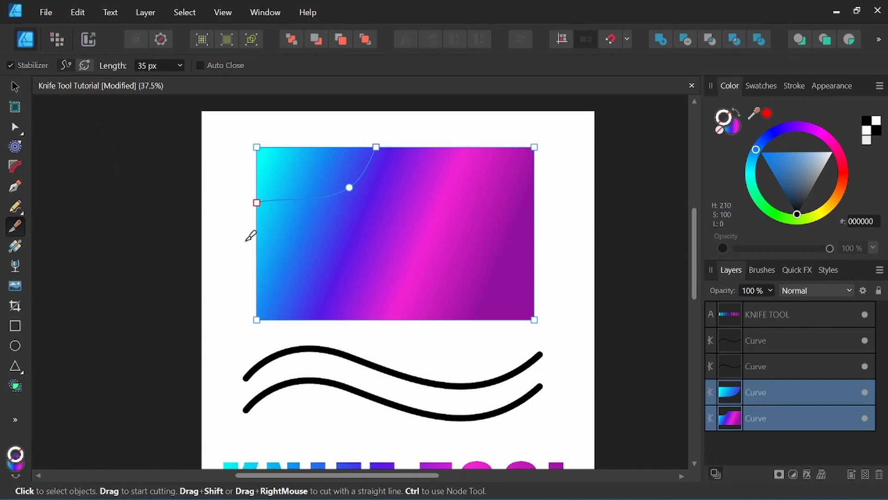
mouse_move(218, 241)
left_mouse_down()
mouse_move(261, 266)
mouse_move(350, 258)
mouse_move(422, 210)
mouse_move(446, 153)
mouse_move(474, 121)
mouse_move(534, 123)
left_mouse_up()
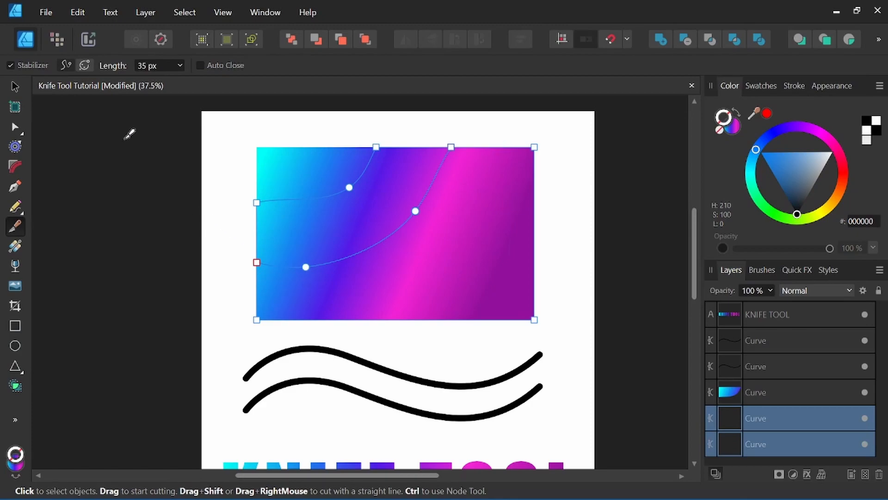
Step: Use the window stabilizer to make a wavy cut across the lower part of the rectangle from side to side
left_click(65, 65)
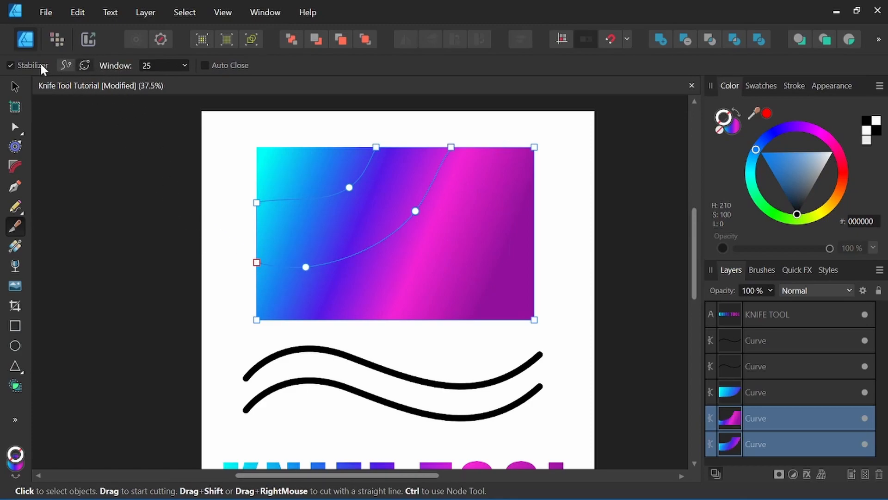
mouse_move(238, 284)
left_mouse_down()
mouse_move(253, 294)
mouse_move(309, 297)
mouse_move(439, 252)
mouse_move(519, 245)
mouse_move(560, 264)
mouse_move(576, 301)
left_mouse_up()
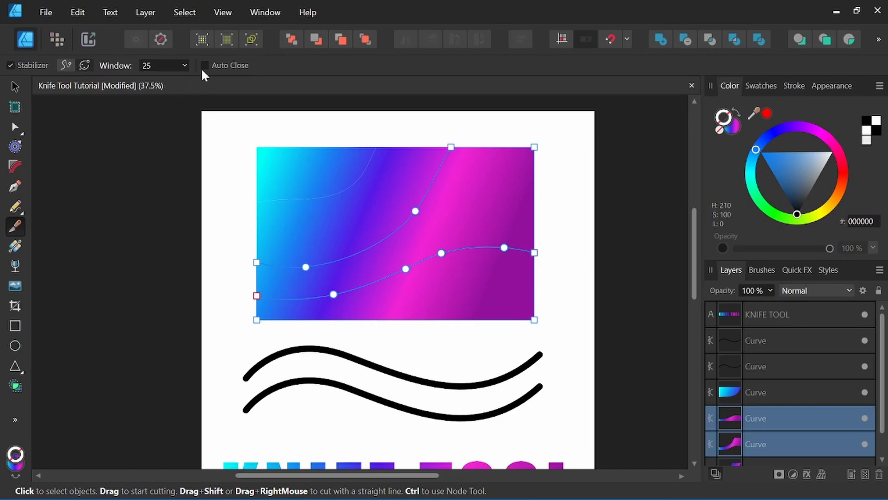
Step: Return to the rope stabilizer with Auto Close enabled, try a cut across the rectangle's lower-right corner, and undo the cut
left_click(69, 66)
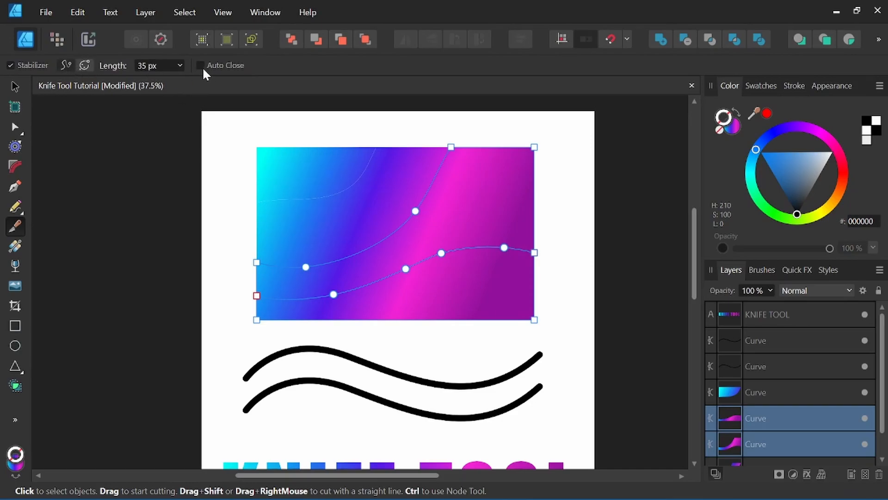
mouse_move(389, 341)
left_mouse_down()
mouse_move(447, 287)
mouse_move(561, 264)
left_mouse_up()
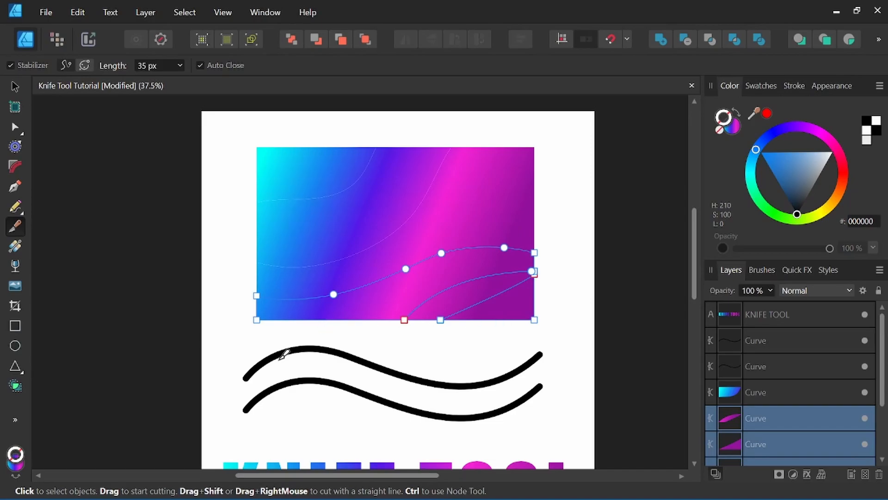
key("ctrl")
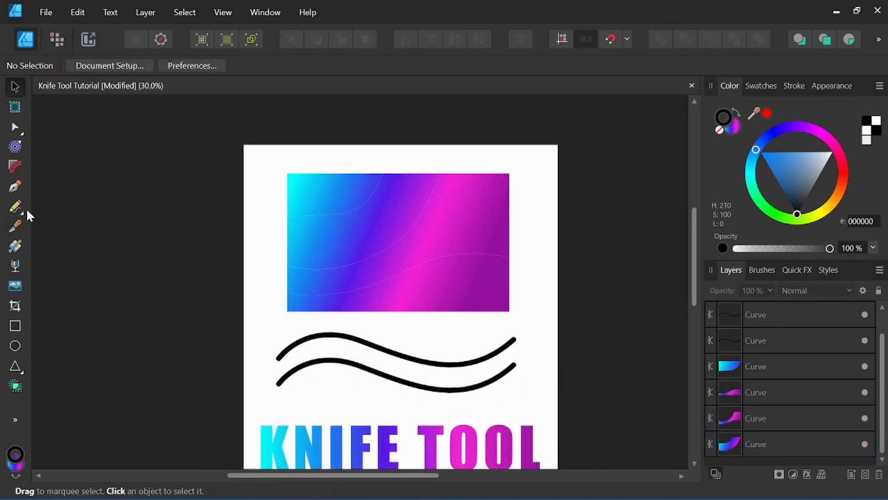
Step: Select the rectangle's cut pieces and move them slightly apart so that white gaps separate them
left_click(15, 227)
left_click(322, 198)
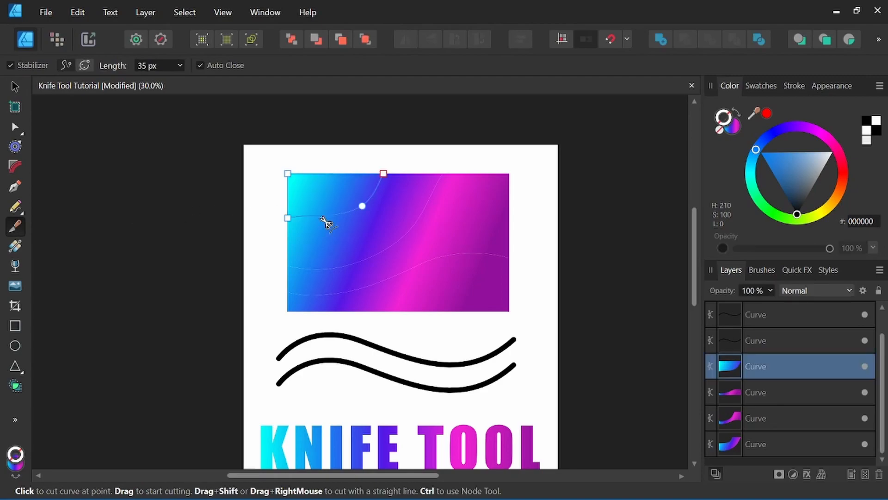
left_click(476, 209)
left_click(478, 276)
left_click(468, 284)
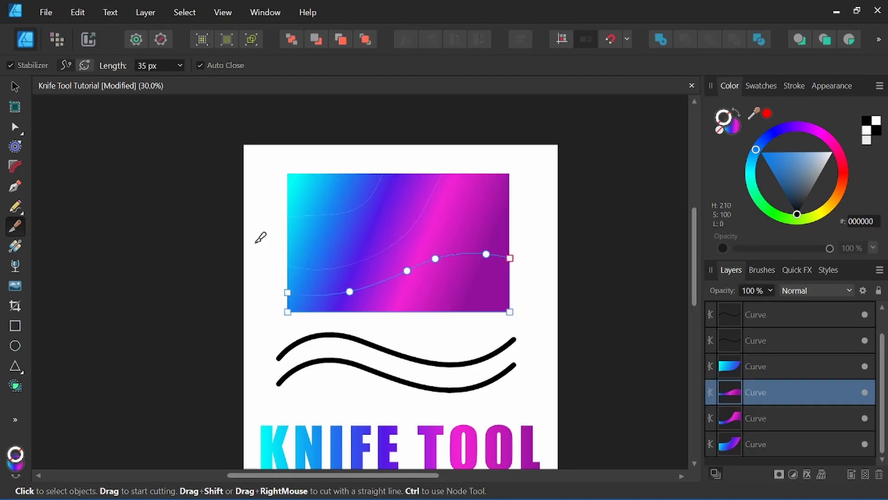
left_click(315, 185)
left_click(15, 85)
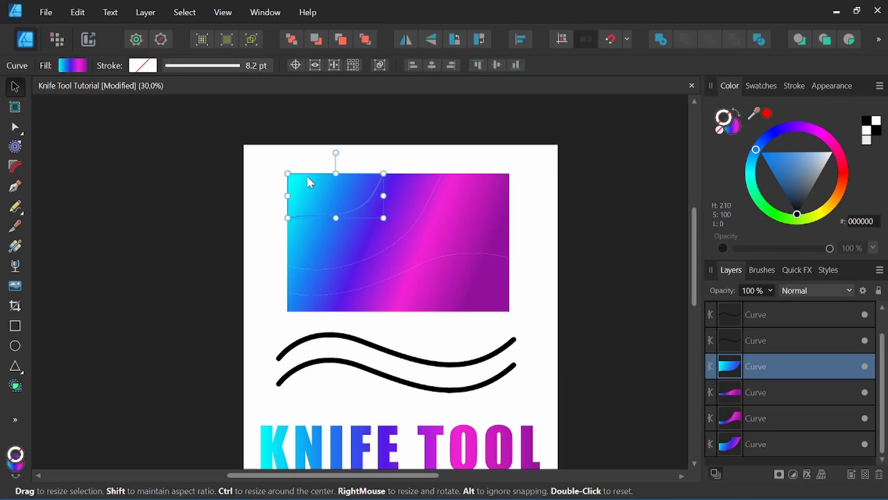
left_click_drag(321, 187, 317, 180)
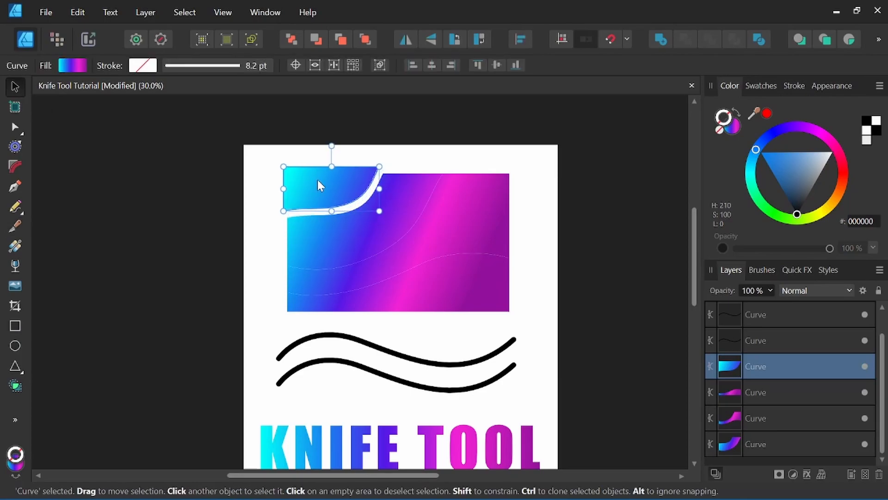
left_click(342, 229)
left_click_drag(346, 236, 344, 233)
left_click_drag(444, 294, 443, 300)
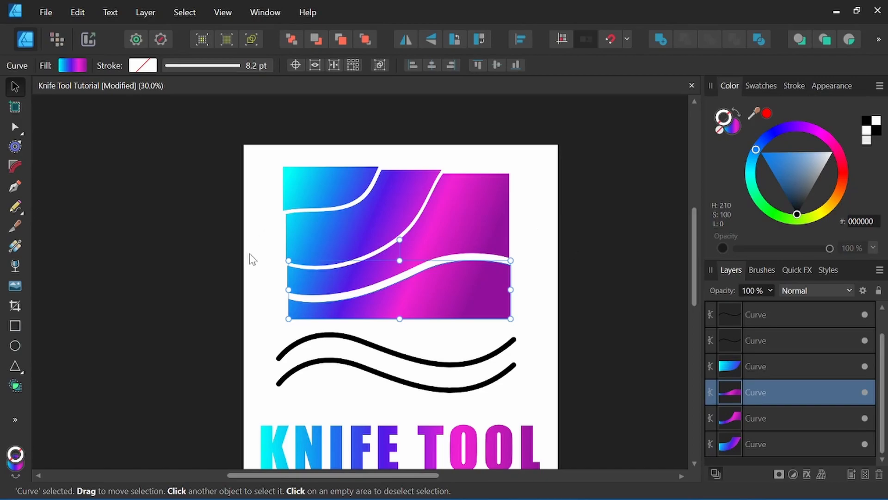
left_click(403, 280)
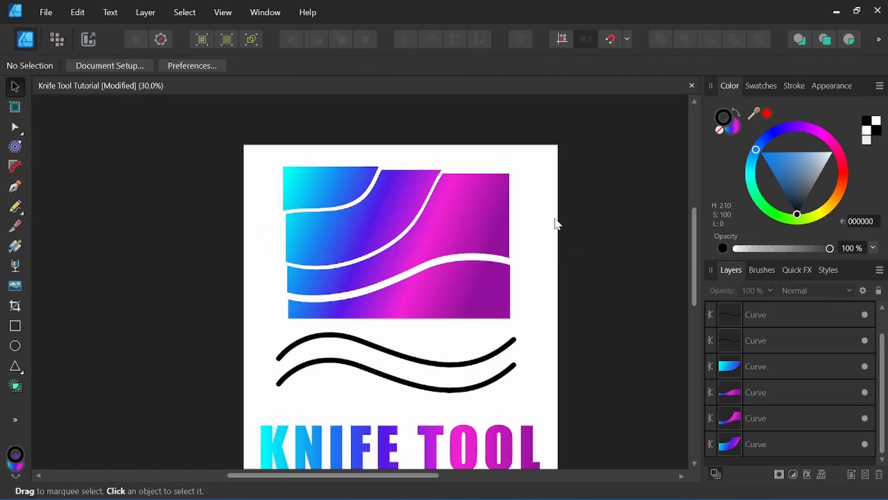
Step: Draw a rectangle about 10.4 in wide and 6.9 in high over the cut pieces and remove its fill
left_click(17, 325)
left_click_drag(290, 175, 557, 310)
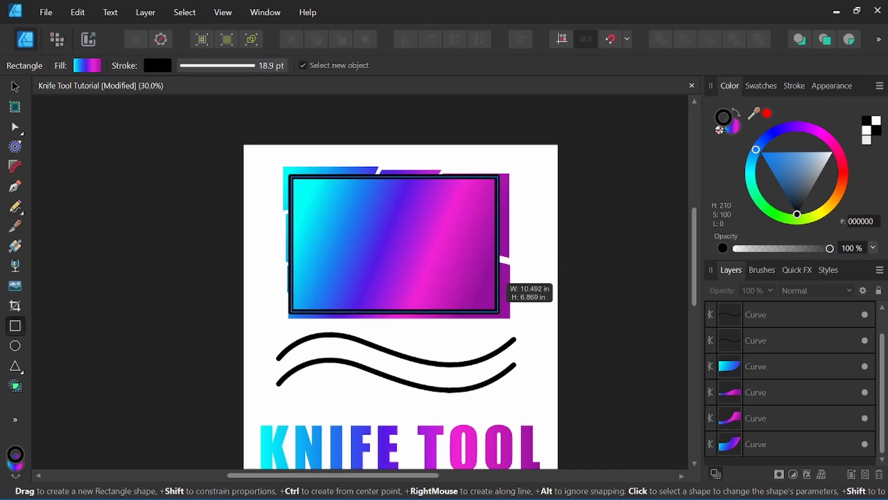
left_click_drag(499, 313, 498, 312)
left_click(729, 128)
left_click(719, 130)
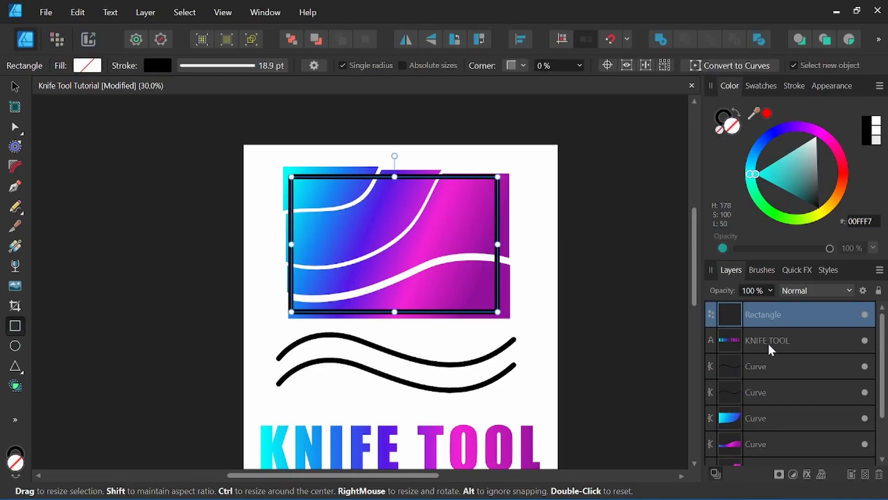
Step: Clip the four cut gradient pieces inside the outlined rectangle by nesting them in its layer, and expand that layer
left_click(763, 415)
scroll(766, 384, "down", 2)
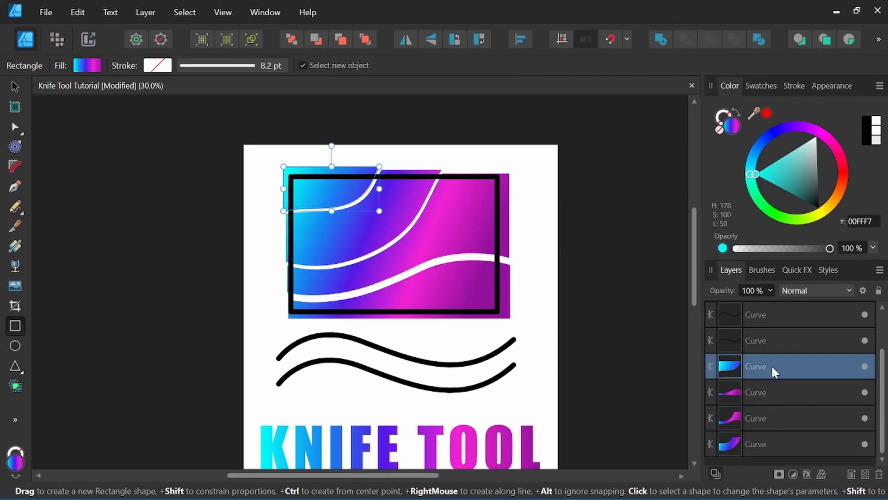
left_click(772, 443, "shift")
left_click_drag(760, 361, 775, 318)
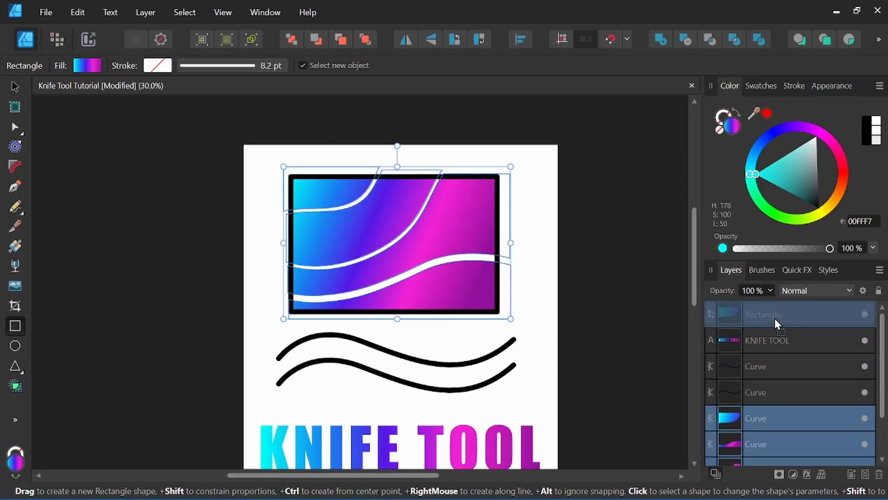
key("ctrl+d")
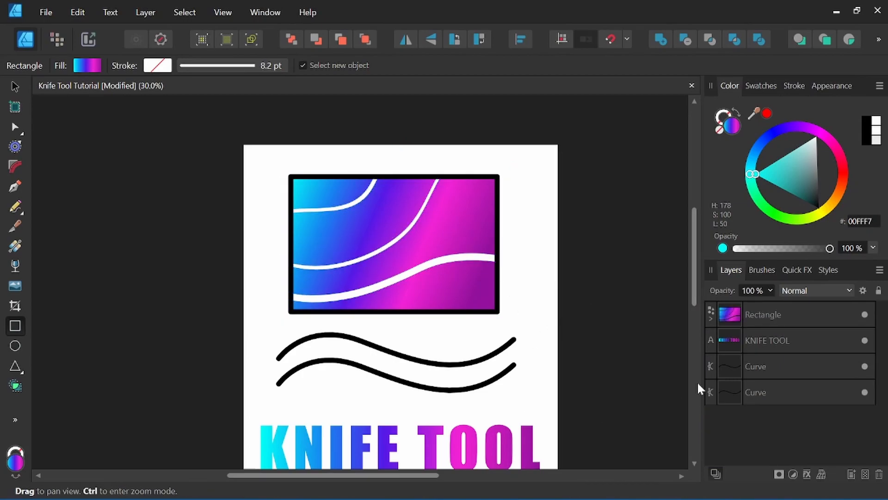
left_click(732, 321)
left_click(709, 318)
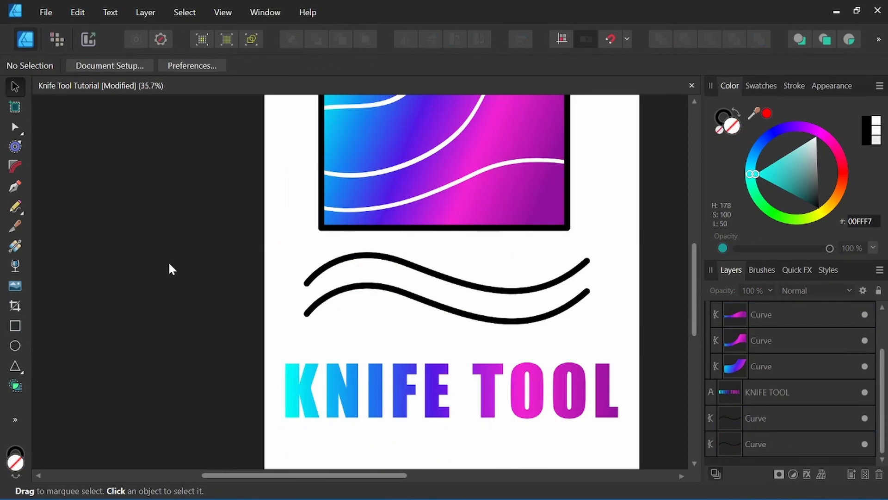
Step: Cut through the upper wavy line near its middle with the Knife tool
left_click(422, 276)
scroll(464, 298, "up", 2)
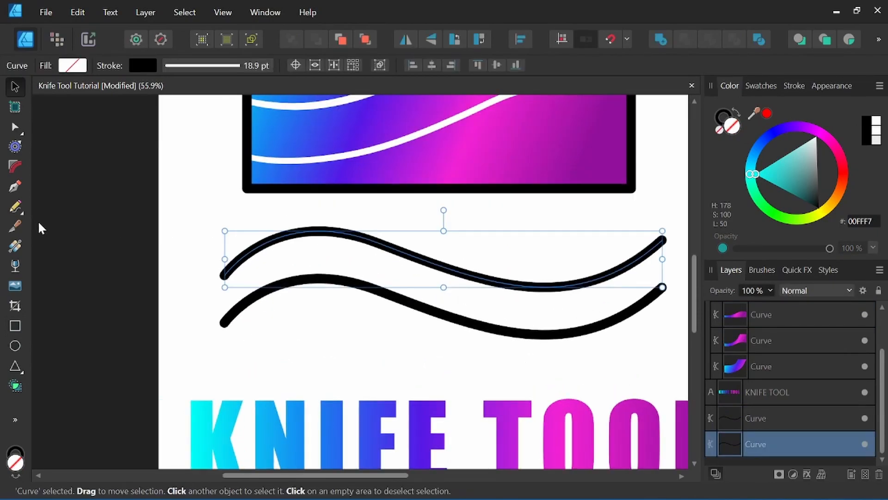
left_click(15, 226)
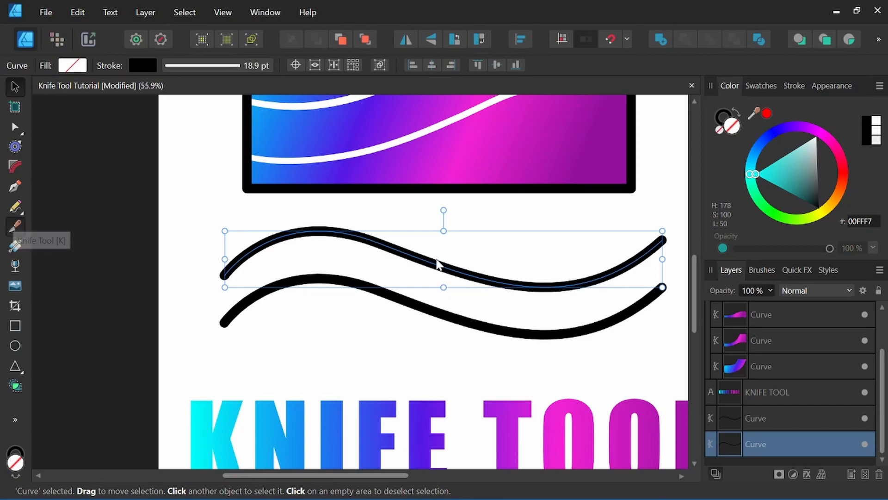
mouse_move(428, 231)
left_mouse_down()
mouse_move(432, 254)
mouse_move(415, 283)
mouse_move(432, 276)
left_mouse_up()
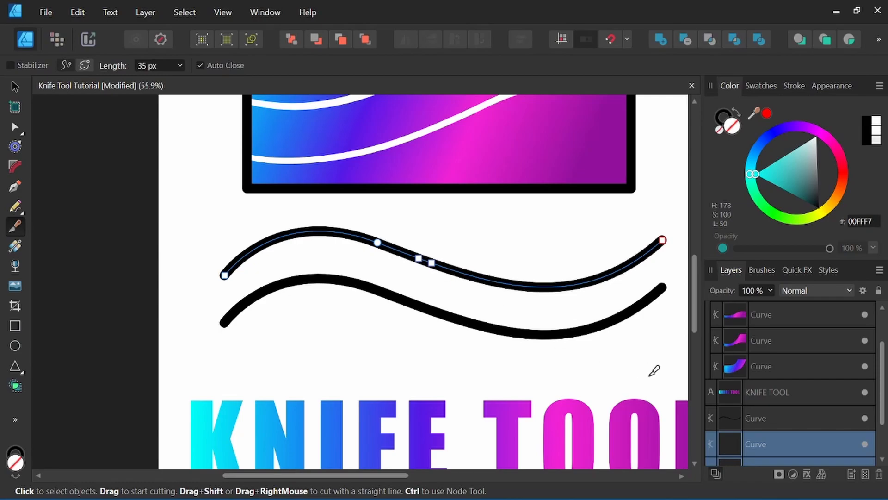
Step: Move the small middle segment of the upper wavy line above it and spread the left and right pieces apart
left_click(758, 418)
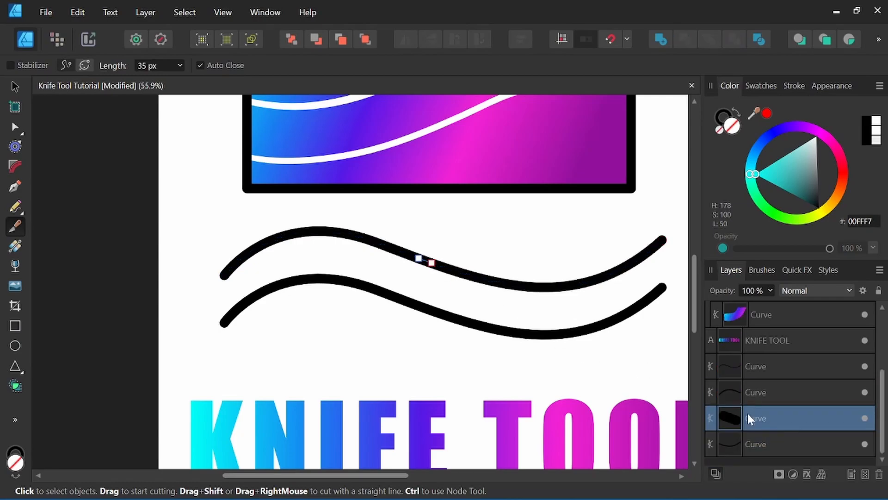
scroll(444, 278, "up", 3)
key("v")
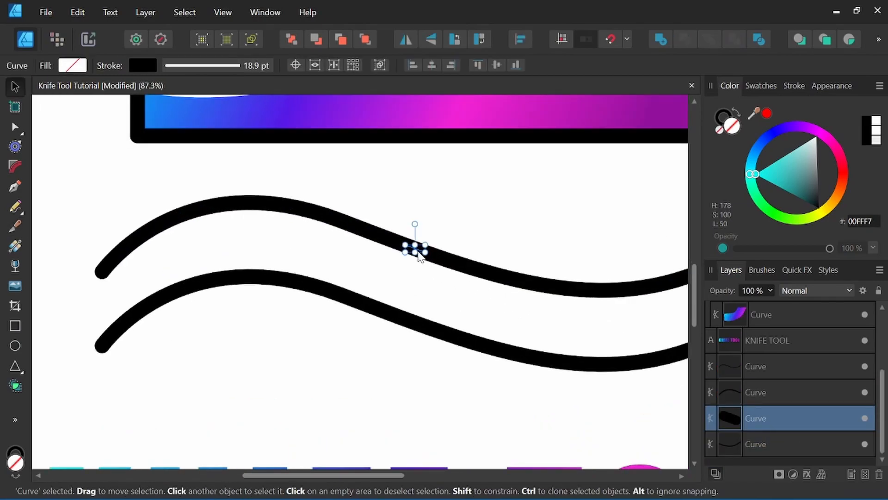
left_click_drag(419, 255, 444, 212)
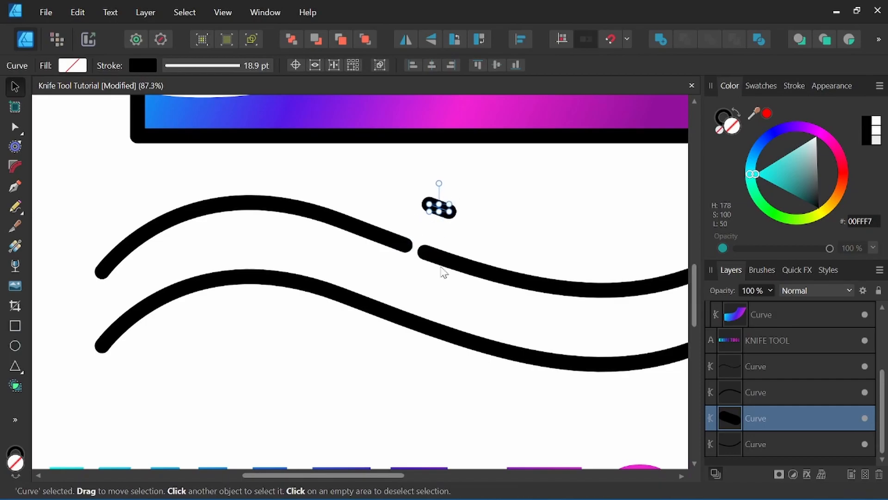
scroll(511, 293, "down", 3)
key("space")
left_click_drag(523, 303, 498, 295)
left_click_drag(259, 241, 235, 224)
Step: Cut the lower wavy line at a single point near its middle with the Knife tool and activate the Node tool
left_click(479, 352)
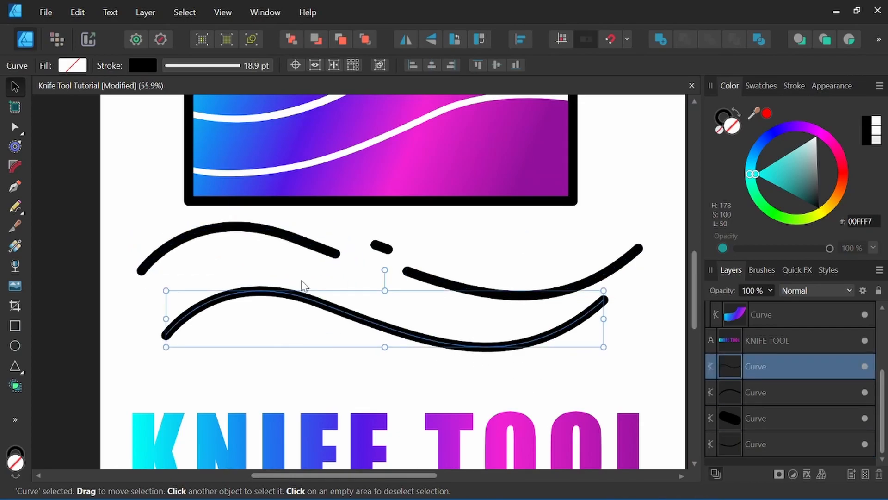
left_click(15, 228)
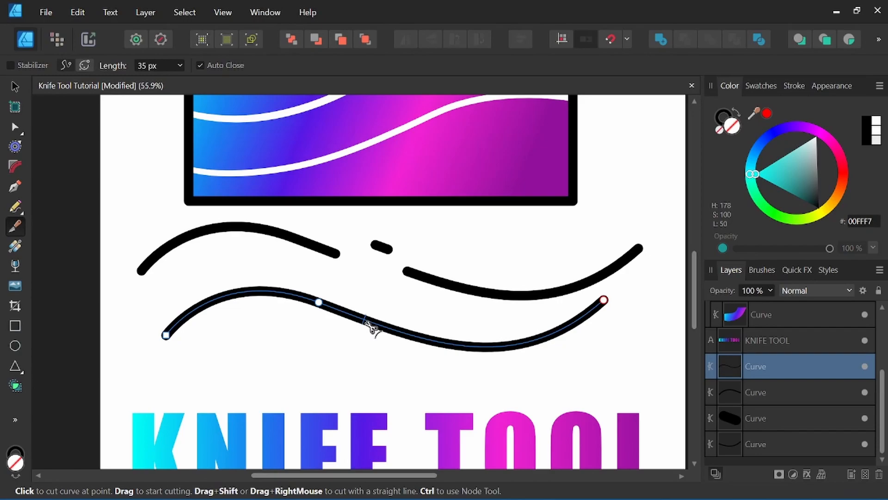
left_click(365, 319)
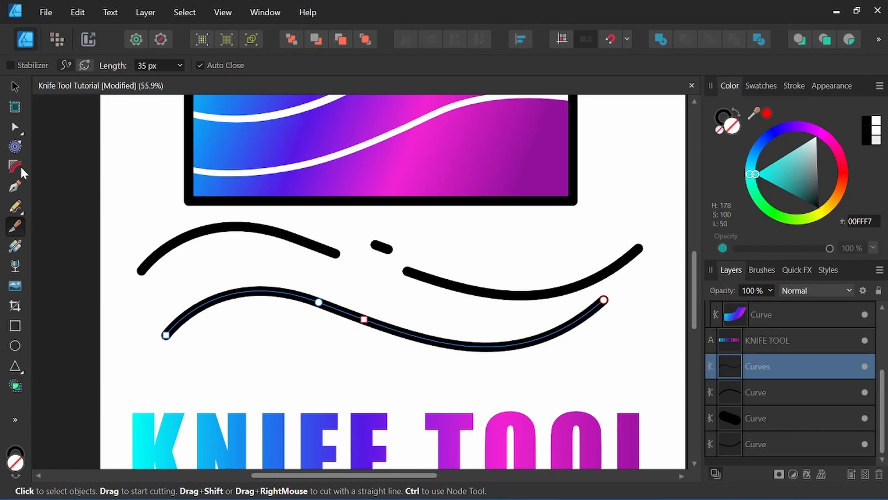
left_click(14, 131)
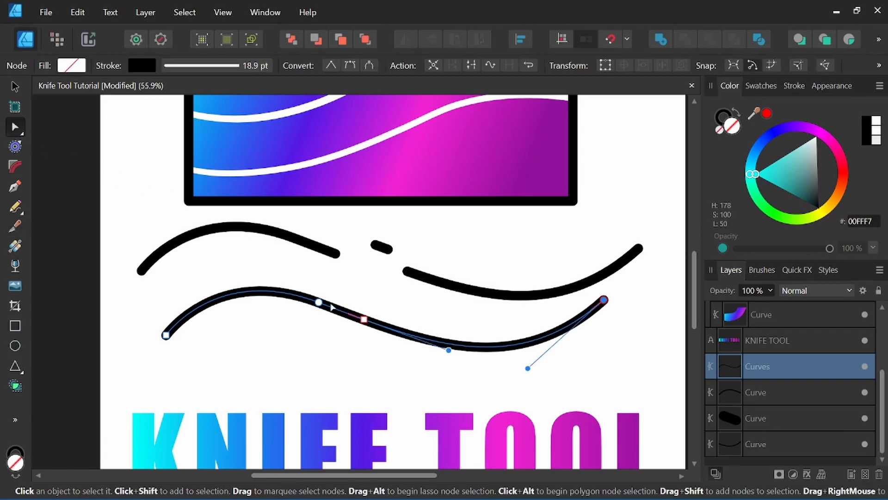
Step: Move the cut node near the middle of the lower wavy line down and to the right, away from the other half
left_click_drag(364, 319, 459, 387)
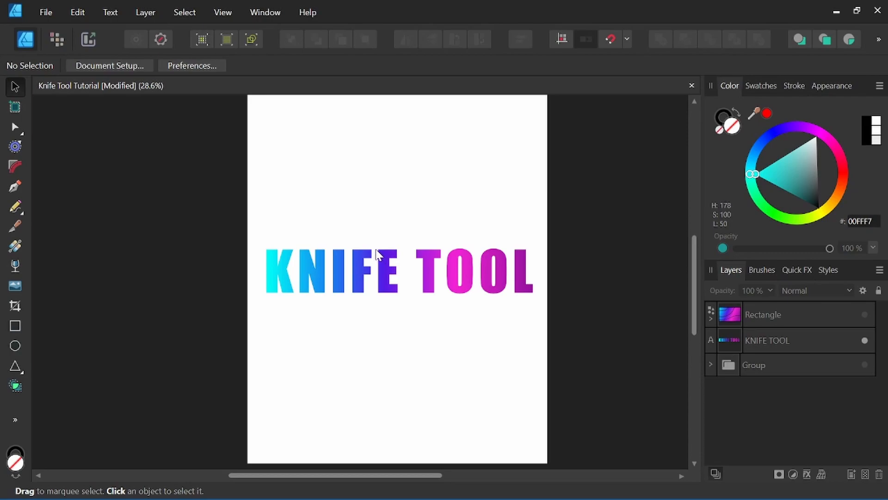
Step: Activate the Knife tool and select the KNIFE TOOL text as the object to cut
left_click(19, 223)
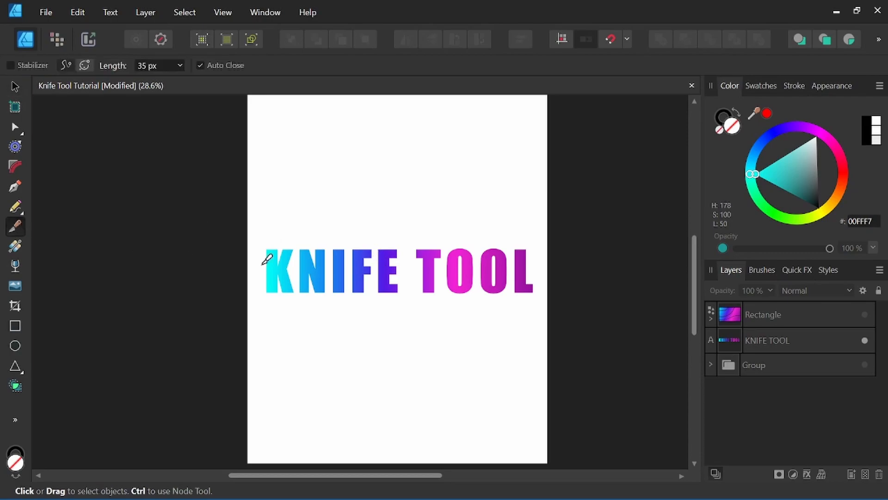
left_click_drag(287, 216, 359, 188)
left_click(340, 255)
mouse_move(301, 227)
left_mouse_down()
mouse_move(343, 186)
mouse_move(400, 215)
mouse_move(446, 177)
mouse_move(357, 205)
mouse_move(395, 151)
mouse_move(500, 193)
left_mouse_up()
mouse_move(293, 211)
left_mouse_down()
mouse_move(459, 210)
mouse_move(435, 149)
mouse_move(295, 136)
mouse_move(357, 155)
mouse_move(396, 203)
left_mouse_up()
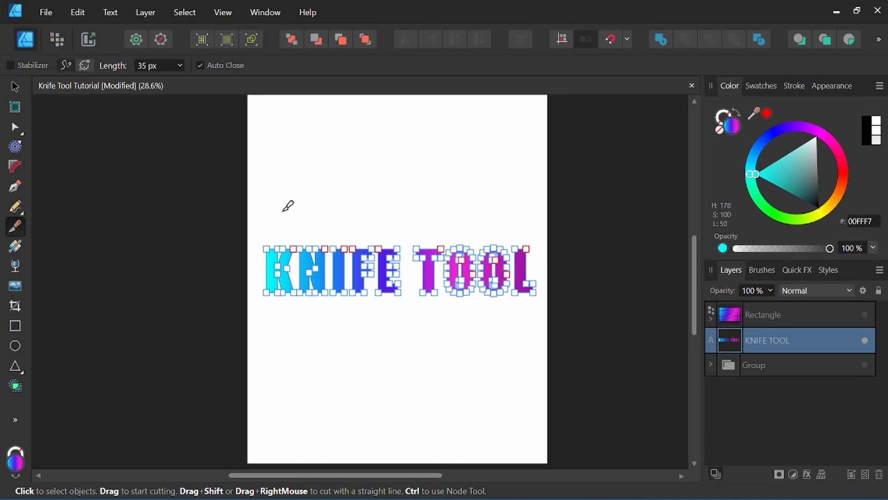
left_click_drag(283, 210, 422, 187)
mouse_move(406, 140)
left_mouse_down()
mouse_move(440, 206)
mouse_move(414, 129)
mouse_move(443, 173)
mouse_move(457, 234)
mouse_move(425, 134)
mouse_move(456, 190)
mouse_move(493, 155)
left_mouse_up()
scroll(277, 275, "up", 2)
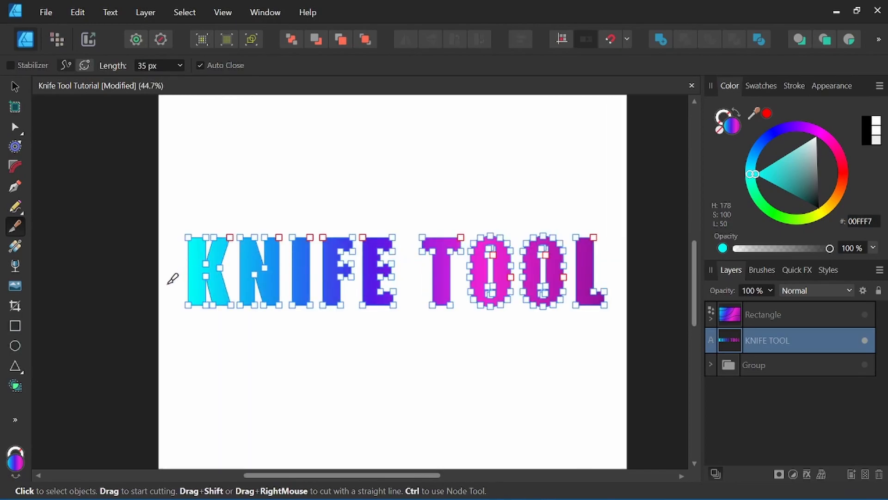
Step: Turn on the Knife tool's Stabilizer and cut a freehand wavy line across all the letters of the text
left_click(14, 66)
left_click_drag(207, 263, 275, 255)
mouse_move(376, 281)
left_mouse_down()
mouse_move(453, 289)
mouse_move(539, 269)
left_mouse_up()
mouse_move(599, 247)
left_mouse_down()
mouse_move(626, 213)
mouse_move(625, 178)
left_mouse_up()
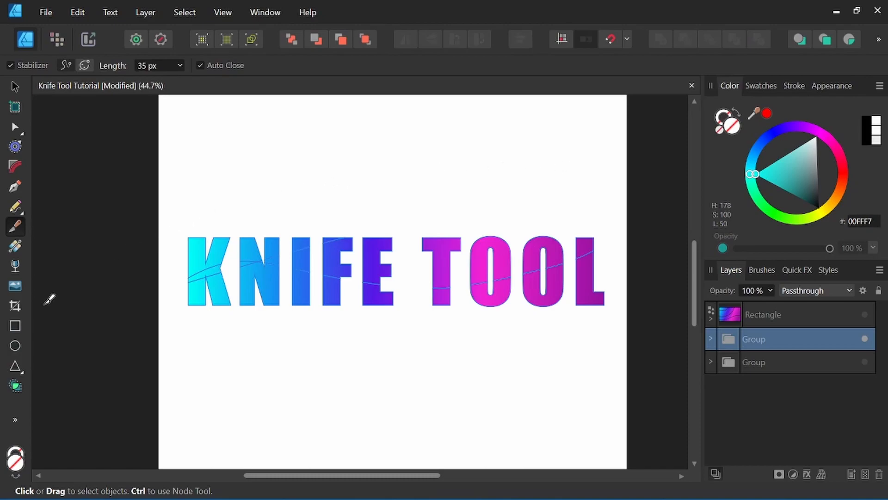
Step: Redo the wavy cut across the KNIFE TOOL text with Auto Close turned off
left_click(201, 65)
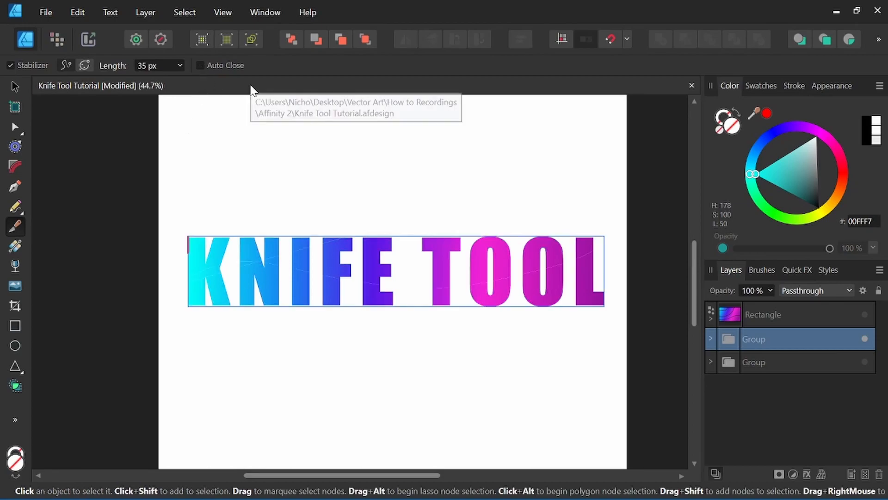
key("ctrl+z")
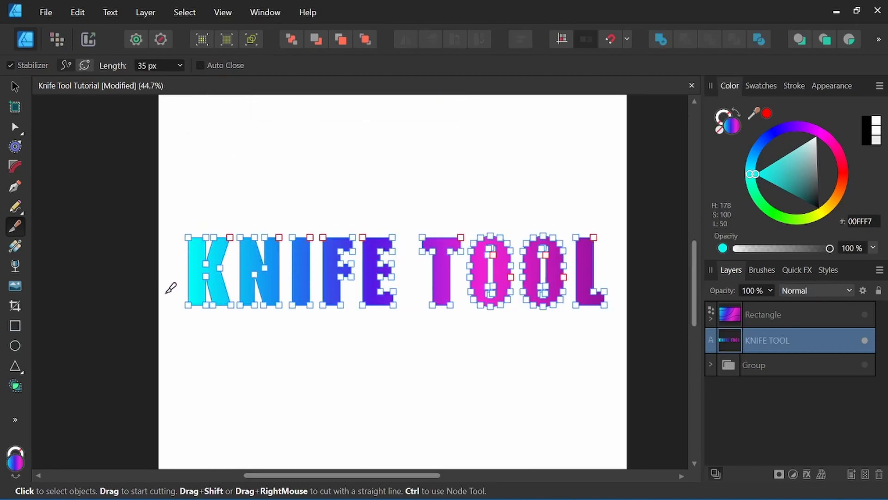
mouse_move(168, 286)
left_mouse_down()
mouse_move(268, 258)
mouse_move(424, 280)
mouse_move(517, 276)
mouse_move(576, 258)
mouse_move(610, 231)
mouse_move(620, 189)
mouse_move(610, 172)
left_mouse_up()
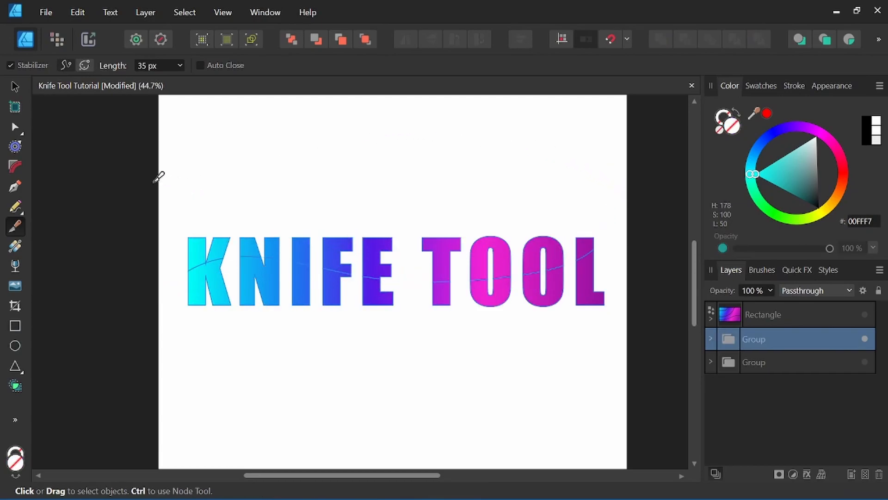
Step: Expand the cut text's group in the layer list to view its separate pieces
left_click(17, 85)
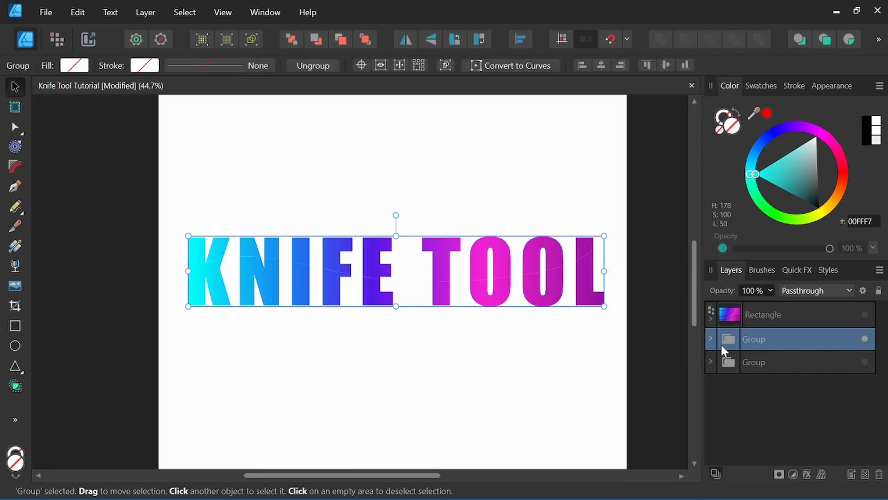
double_click(776, 338)
key("Escape")
left_click(712, 338)
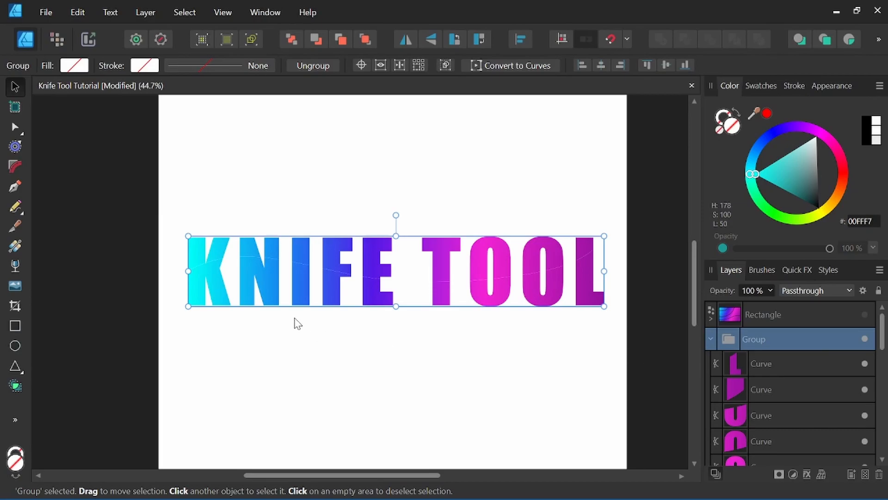
Step: Select the upper pieces of all the letters and shift them slightly up and left from the lower pieces
left_click(14, 225)
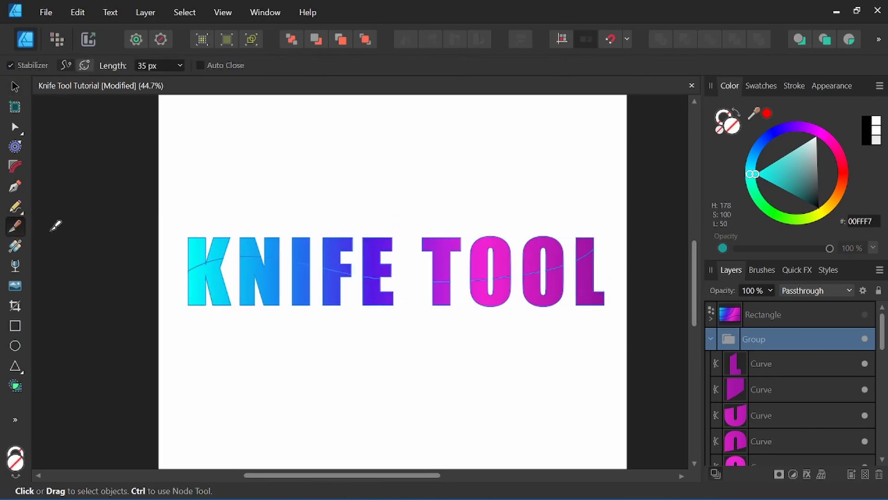
scroll(197, 245, "up", 1)
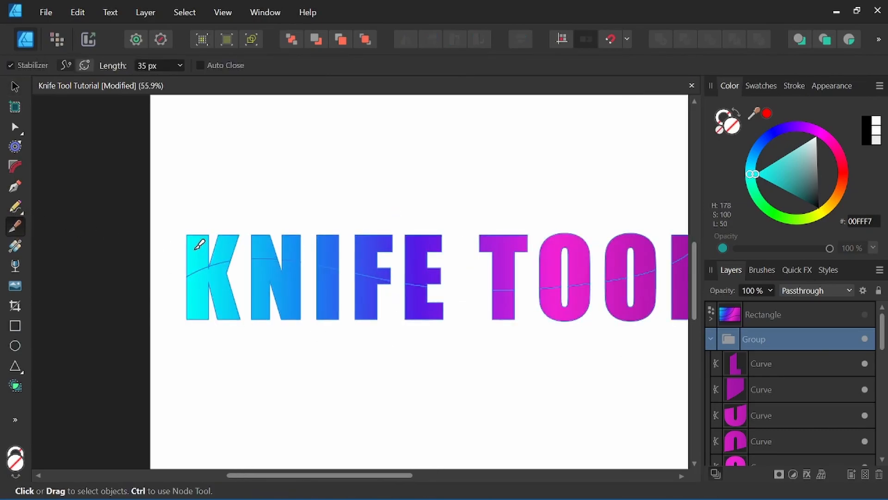
left_click(199, 243)
left_click(265, 243, "shift")
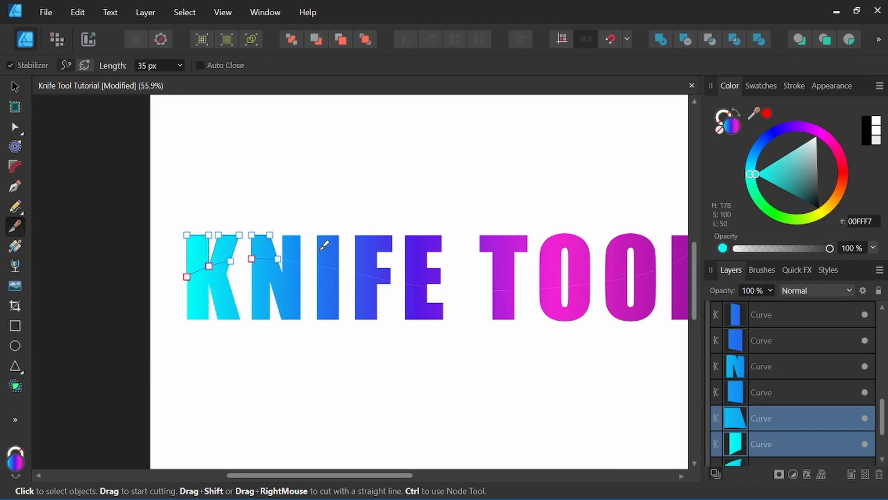
left_click(296, 242, "shift")
left_click(329, 243, "shift")
left_click(371, 244, "shift")
left_click(422, 245, "shift")
left_click(500, 247, "shift")
left_click(555, 250, "shift")
left_click(622, 250, "shift")
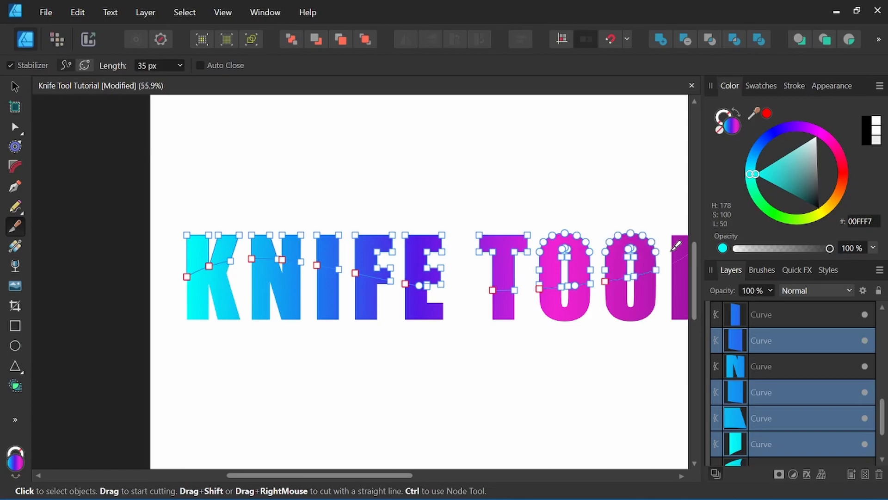
key("v")
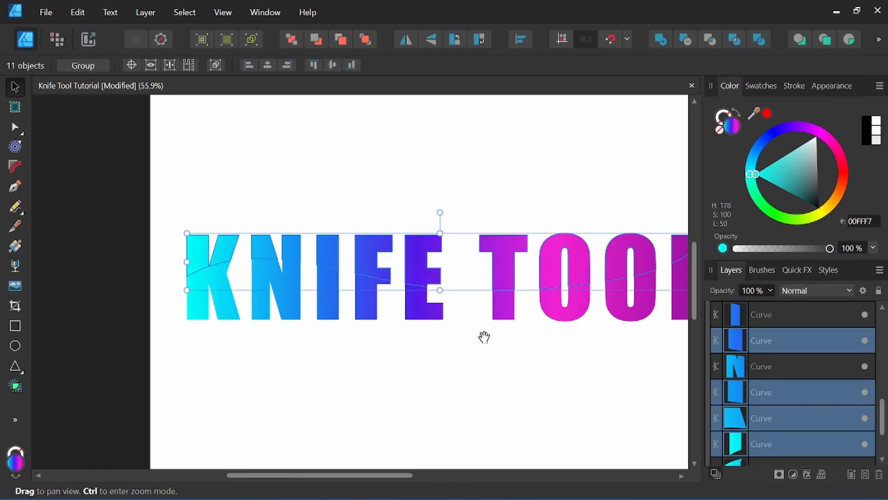
left_click_drag(478, 338, 440, 395)
left_click_drag(450, 309, 445, 304)
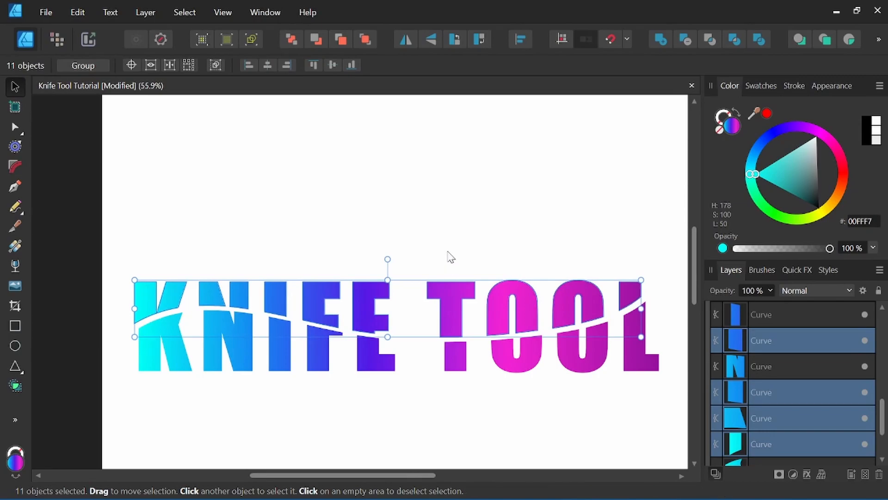
Step: Undo the shift of the upper pieces and the wavy cut through the text
key("space")
scroll(481, 373, "down", 3)
left_click_drag(482, 373, 464, 359)
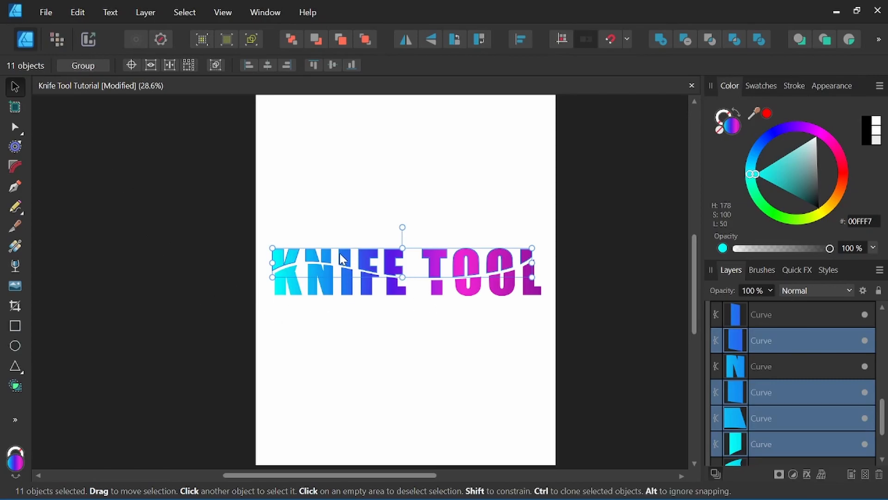
scroll(328, 298, "up", 2)
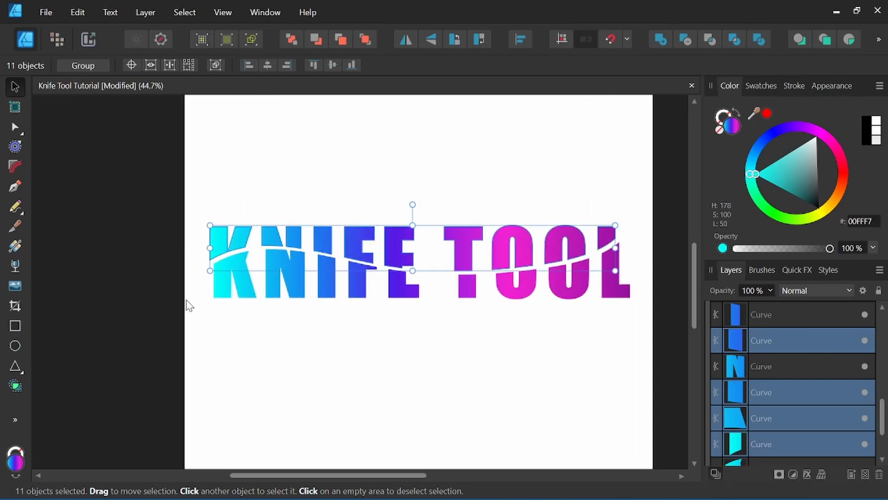
left_click(156, 288)
key("ctrl+z")
key("ctrl+z")
key("ctrl+z")
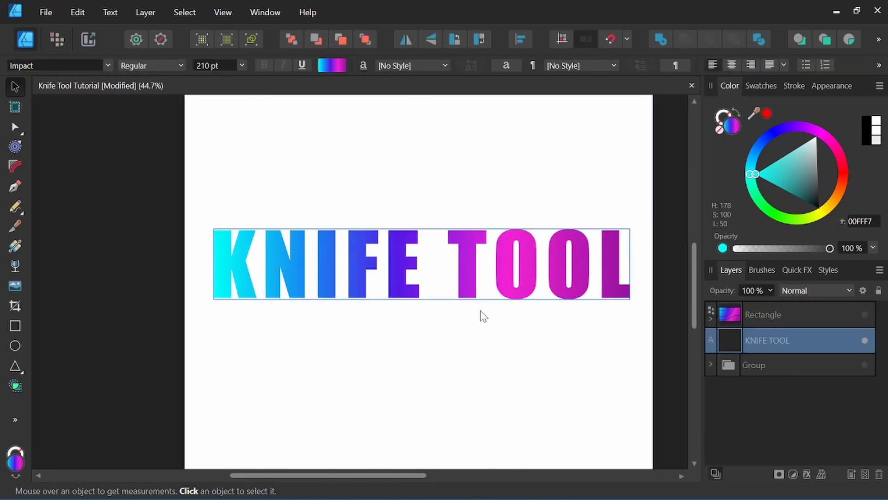
Step: Cut the KNIFE TOOL text through its middle with one straight horizontal Knife cut
key("y")
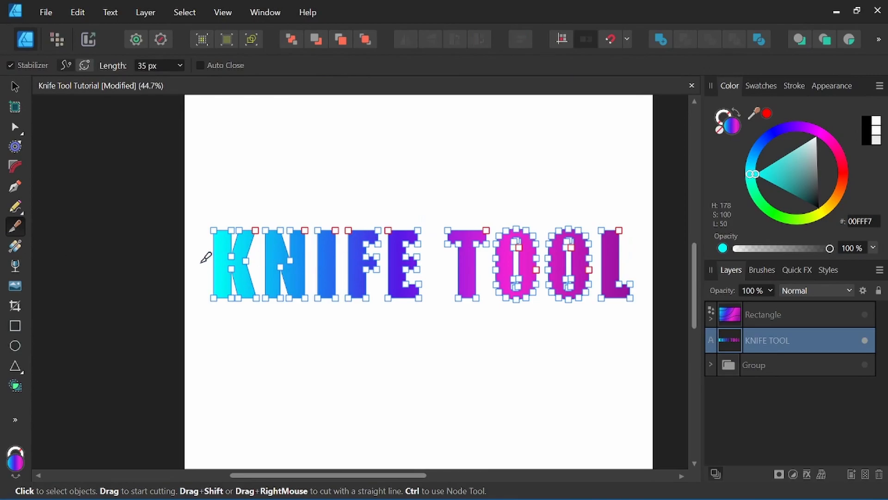
mouse_move(201, 262)
left_mouse_down()
mouse_move(606, 263)
mouse_move(667, 251)
left_mouse_up()
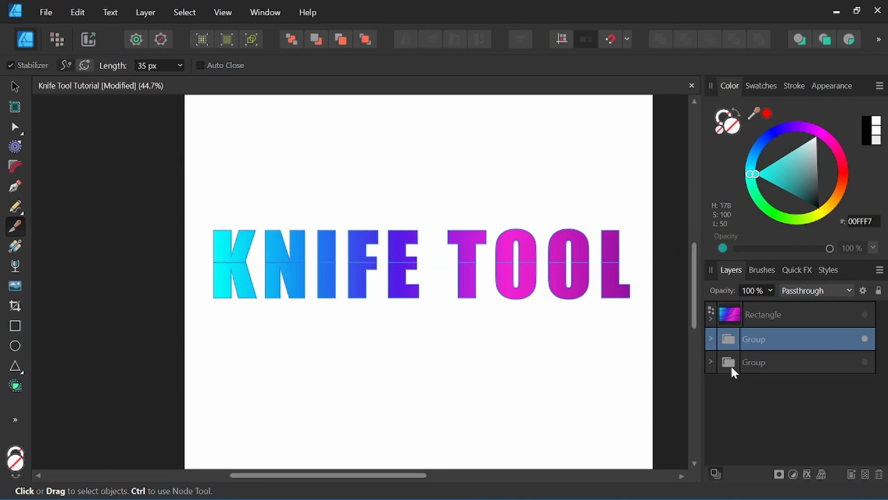
Step: Select the upper halves of all nine letters and offset them slightly up and left from the lower halves
left_click(222, 239)
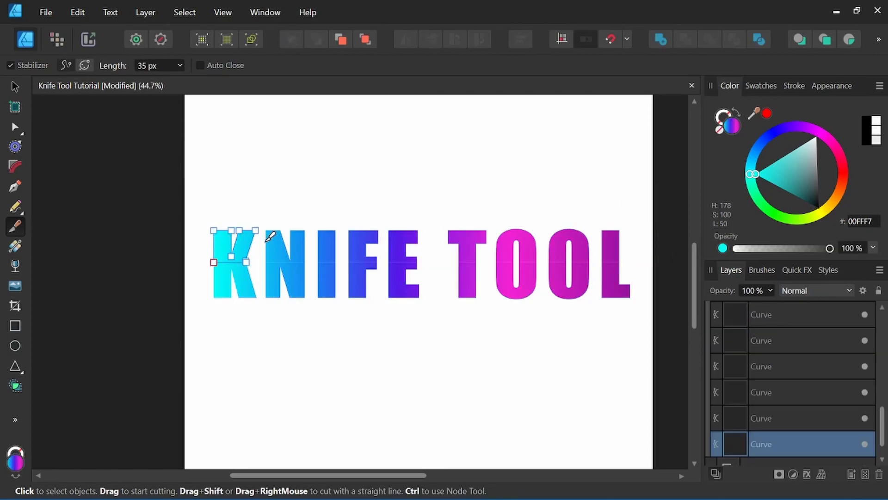
left_click(296, 250, "shift")
left_click(329, 242, "shift")
left_click(359, 243, "shift")
left_click(406, 244, "shift")
left_click(471, 238, "shift")
left_click(516, 246, "shift")
left_click(567, 242, "shift")
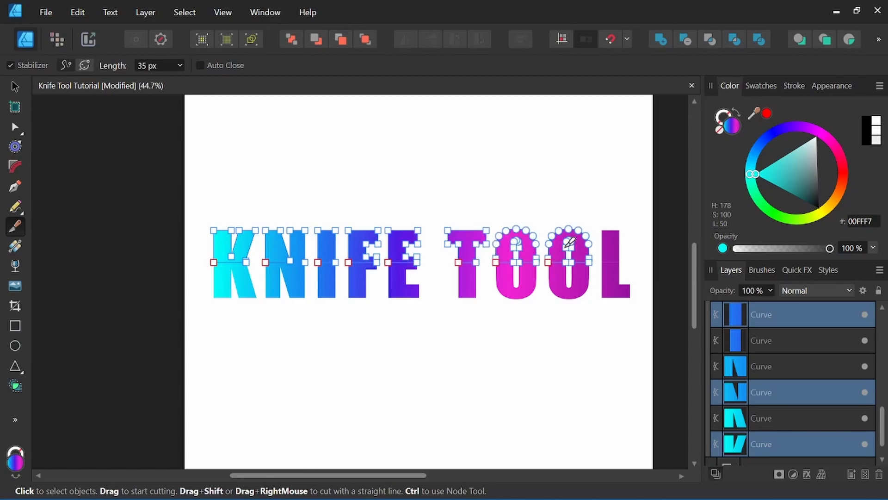
left_click(610, 239, "shift")
key("v")
left_click_drag(399, 248, 394, 247)
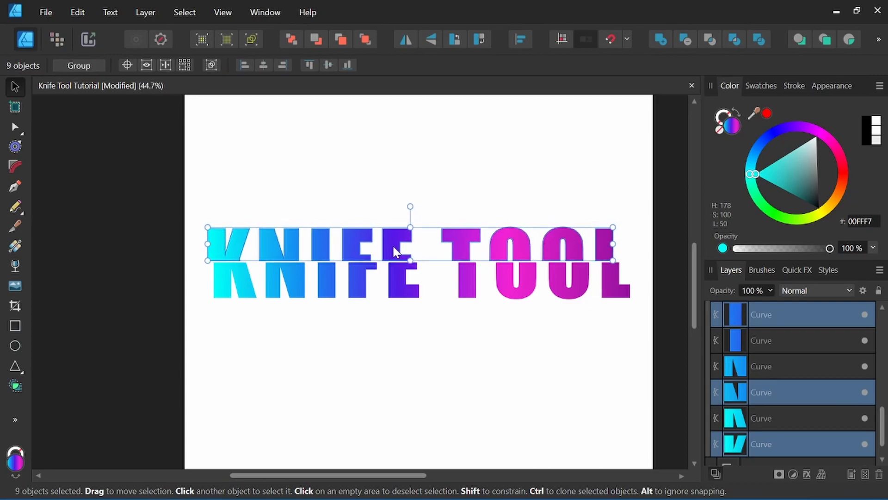
key("space")
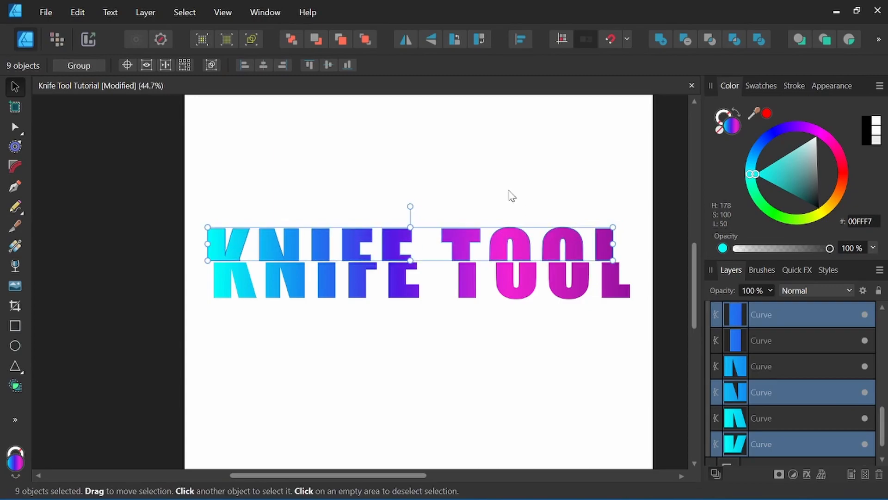
Step: Undo the offset of the upper halves and the straight horizontal cut
key("ctrl+z")
key("ctrl+z")
key("ctrl+z")
key("ctrl+z")
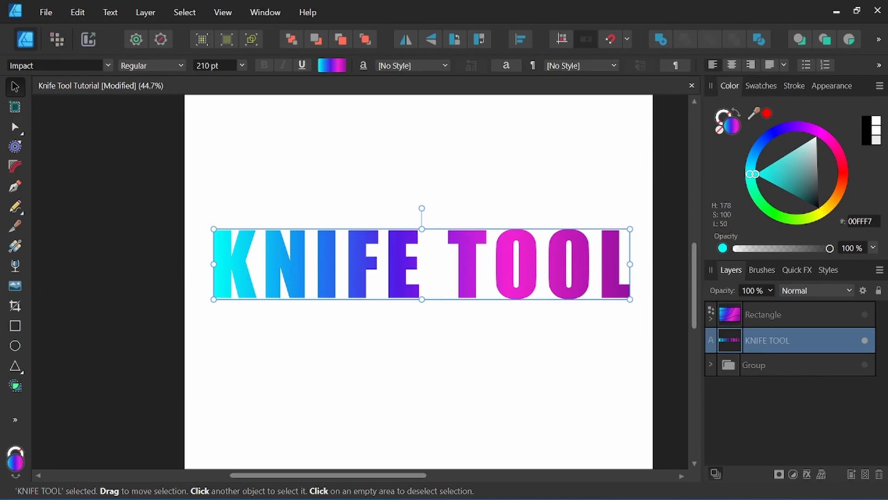
Step: Cut the KNIFE TOOL text along a slanted line rising from the base of the K to the upper part of the L
left_click(18, 225)
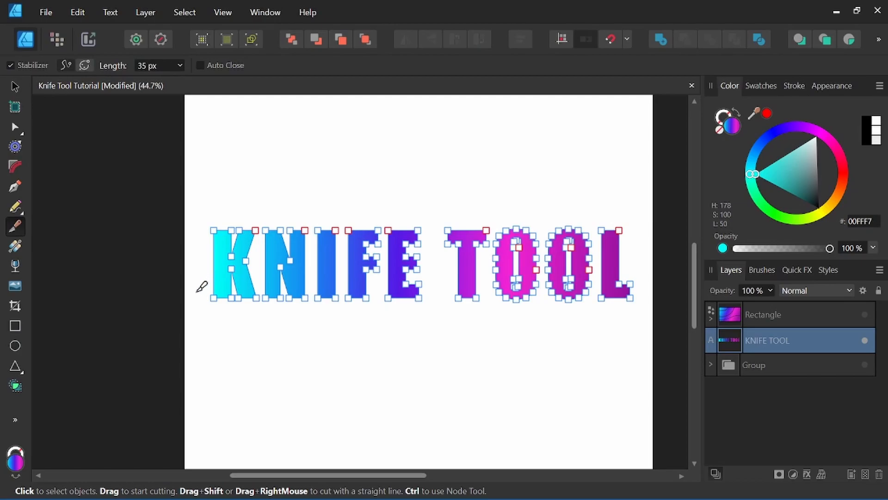
mouse_move(207, 289)
left_mouse_down()
mouse_move(667, 241)
mouse_move(686, 295)
mouse_move(675, 243)
mouse_move(700, 301)
mouse_move(679, 223)
left_mouse_up()
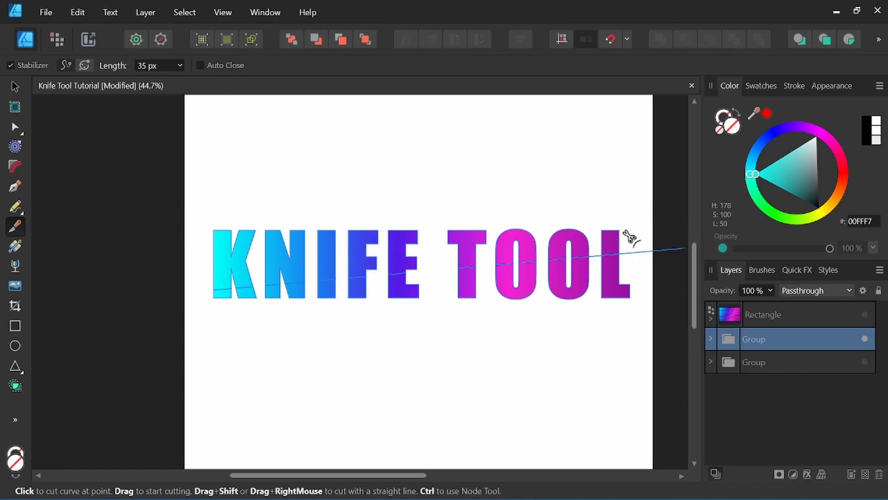
Step: Select the pieces above the slanted cut and shift them slightly upward
left_click(228, 245)
left_click(289, 244, "shift")
left_click(334, 245, "shift")
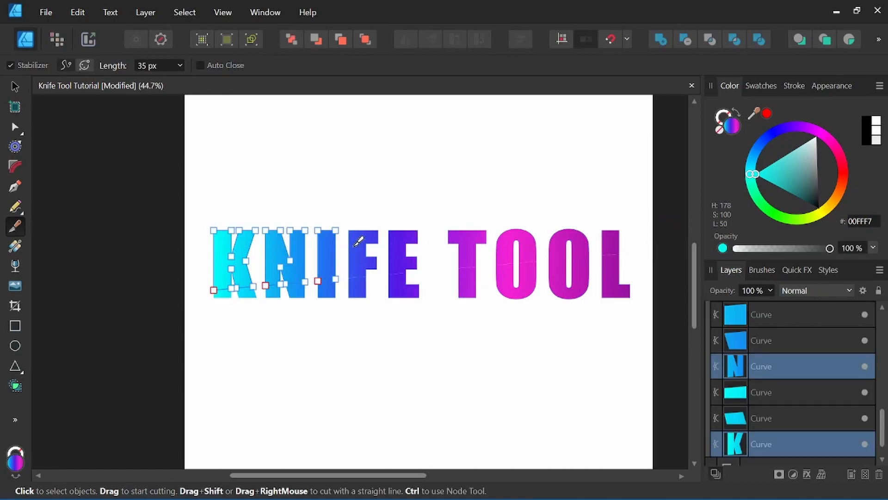
left_click(359, 243, "shift")
left_click(405, 242, "shift")
left_click(468, 245, "shift")
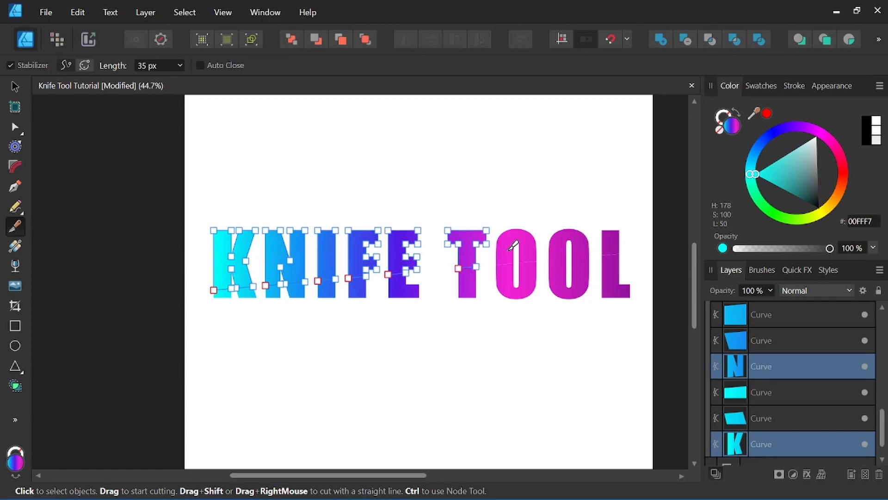
left_click(514, 249, "shift")
left_click(566, 252, "shift")
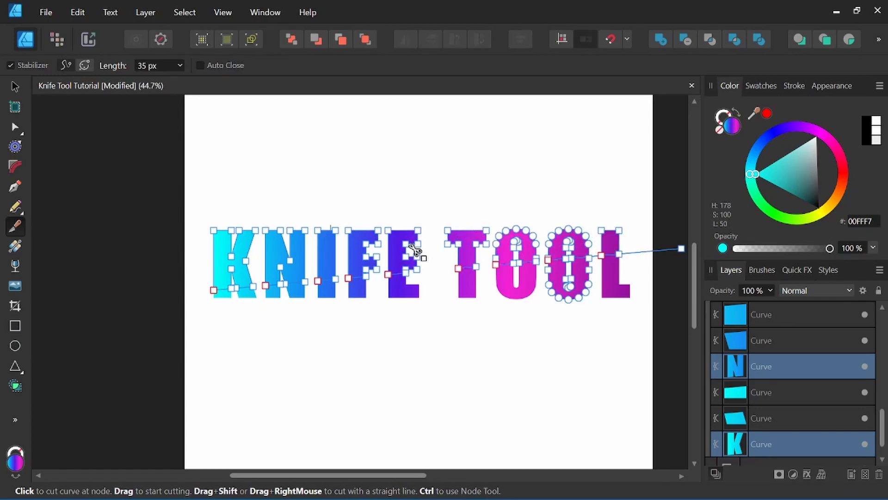
scroll(628, 267, "up", 2)
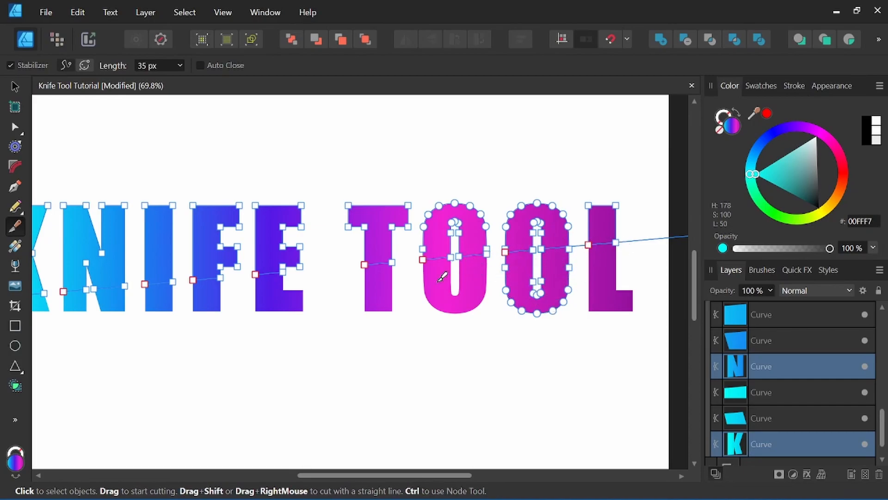
scroll(436, 274, "down", 2)
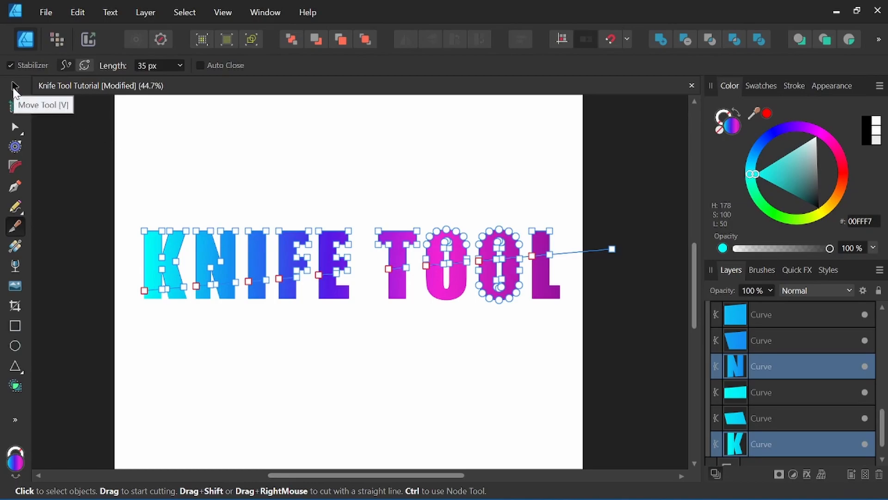
key("v")
left_click_drag(249, 252, 251, 248)
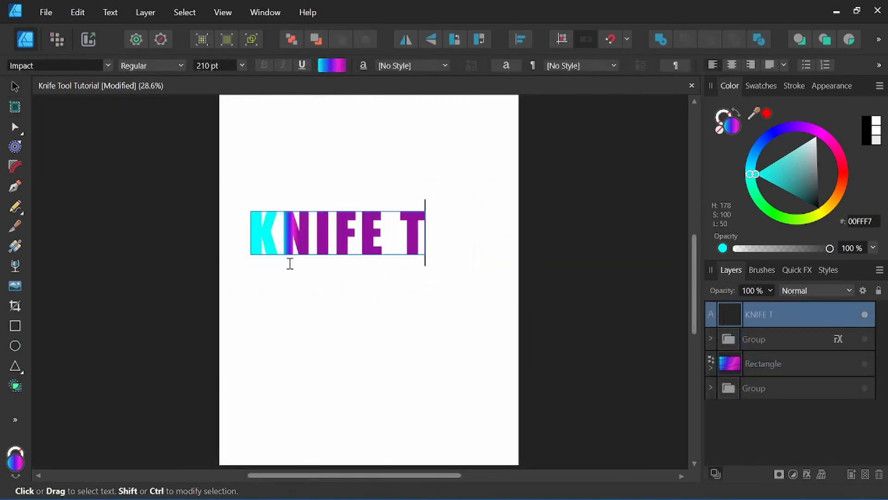
Step: Complete the new text to read KNIFE TOOL and fill it with solid purple 5727AA
type("OOL")
key("Escape")
left_click(761, 86)
left_click(717, 195)
left_click(730, 86)
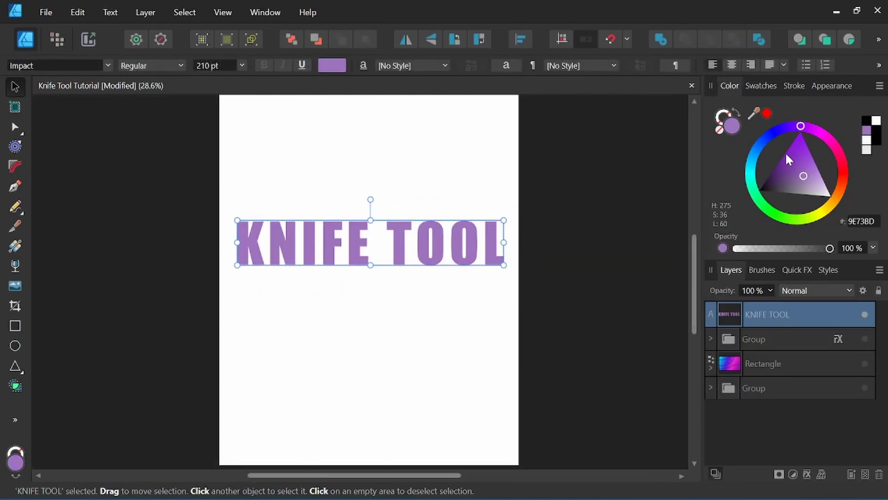
left_click_drag(775, 153, 792, 162)
Step: Cut a wavy line across the purple KNIFE TOOL text with the Knife tool
scroll(335, 346, "up", 2, "ctrl")
left_click(15, 225)
mouse_move(133, 284)
left_mouse_down()
mouse_move(291, 245)
mouse_move(499, 257)
mouse_move(636, 196)
left_mouse_up()
Step: Select the upper pieces of all the purple letters and offset them slightly up and left to open a gap along the cut
left_click(194, 229)
left_click(213, 228, "shift")
left_click(243, 228, "shift")
left_click(271, 225, "shift")
left_click(294, 229, "shift")
left_click(327, 230, "shift")
left_click(367, 226, "shift")
left_click(435, 231, "shift")
left_click(474, 236, "shift")
left_click(548, 240, "shift")
left_click(579, 226, "shift")
scroll(536, 249, "down", 3, "ctrl")
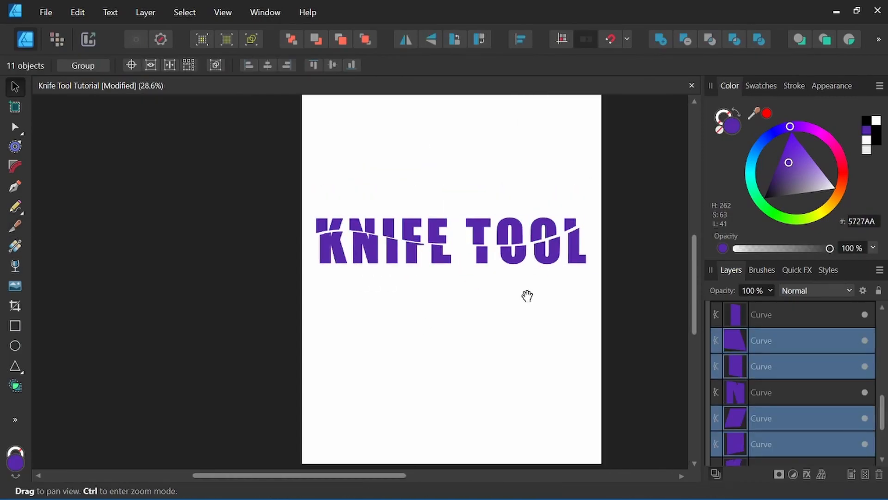
scroll(508, 292, "up", 2, "ctrl")
left_click_drag(393, 269, 395, 268)
scroll(397, 182, "down", 2, "ctrl")
Step: Group the selected upper pieces and place the group at the top of the layer stack
right_click(772, 348)
left_click(722, 186)
left_click_drag(778, 341, 764, 313)
Step: Add an Outer Shadow with a 19.4 px radius and 14.9 px offset to the group of upper pieces
left_click(795, 270)
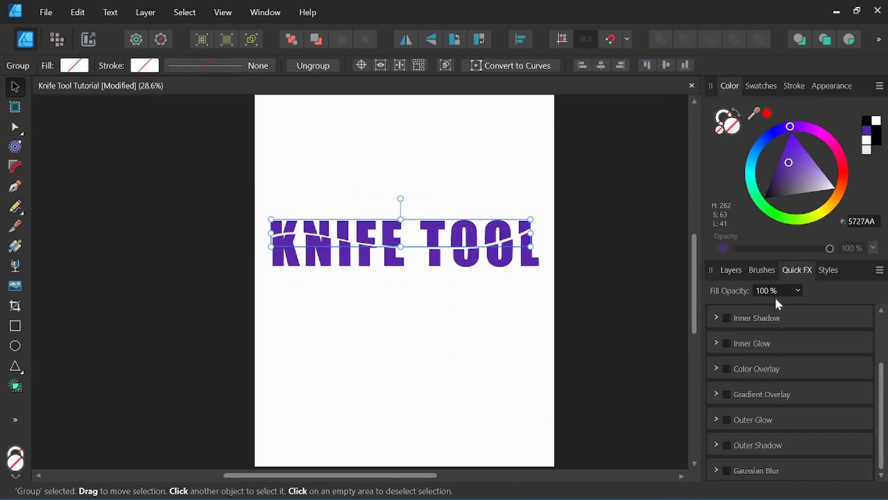
left_click(792, 448)
left_click_drag(753, 413, 779, 430)
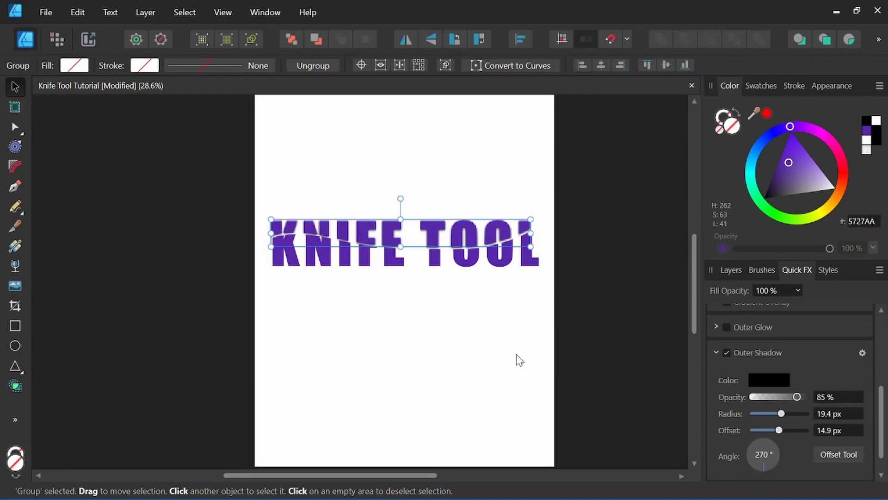
scroll(437, 255, "up", 4, "ctrl")
scroll(495, 212, "down", 2)
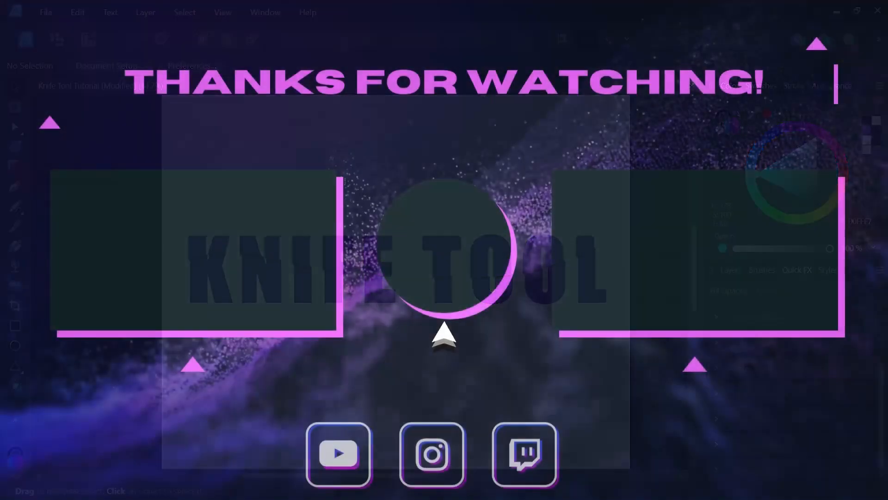